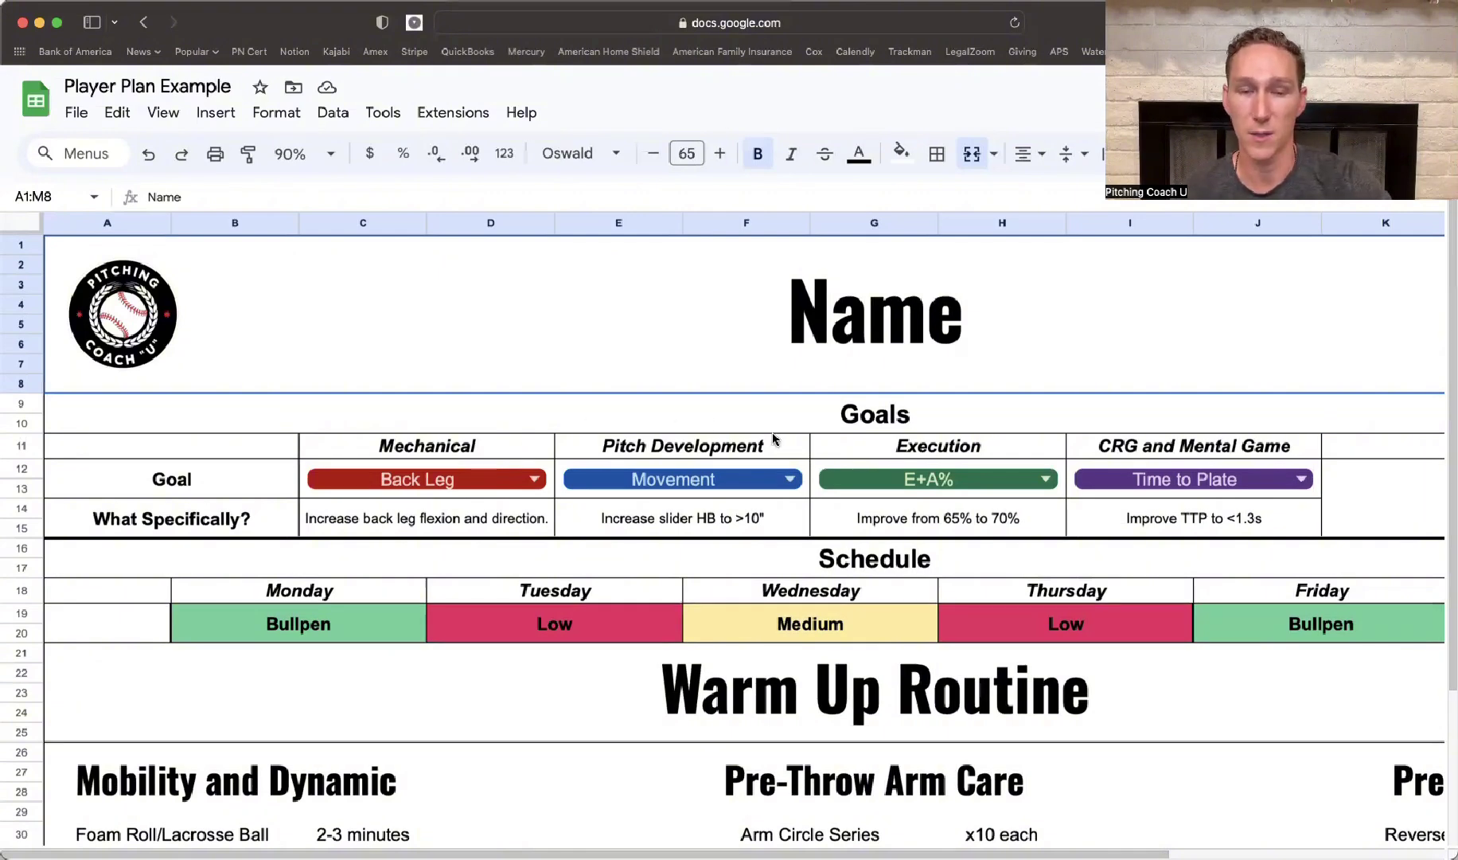
# Step: Review the available goal options for Pitch Development, Execution, and CRG and Mental Game in the Goals table
pyautogui.click(783, 479)
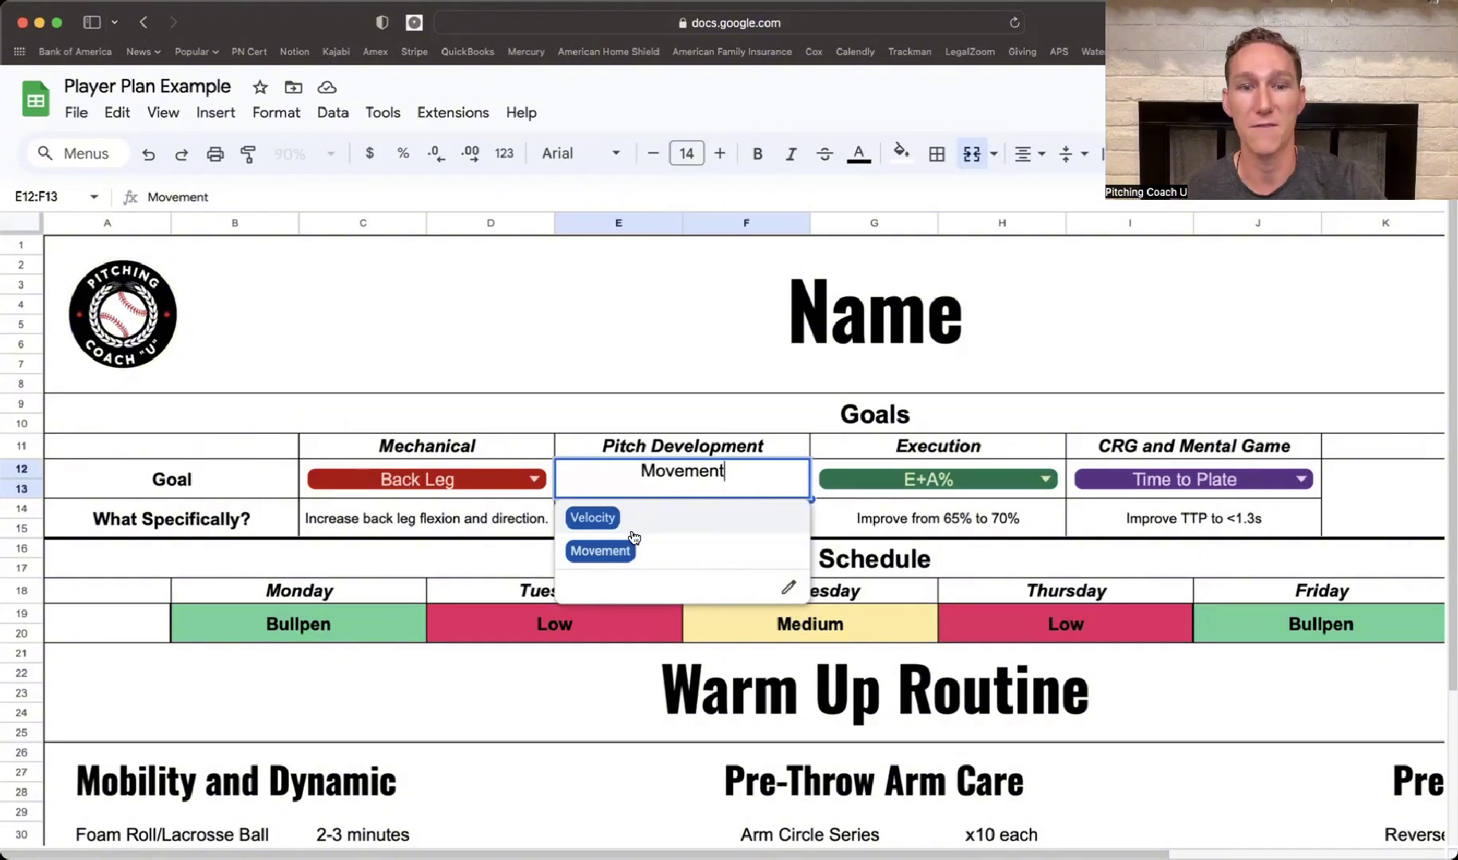
pyautogui.click(616, 390)
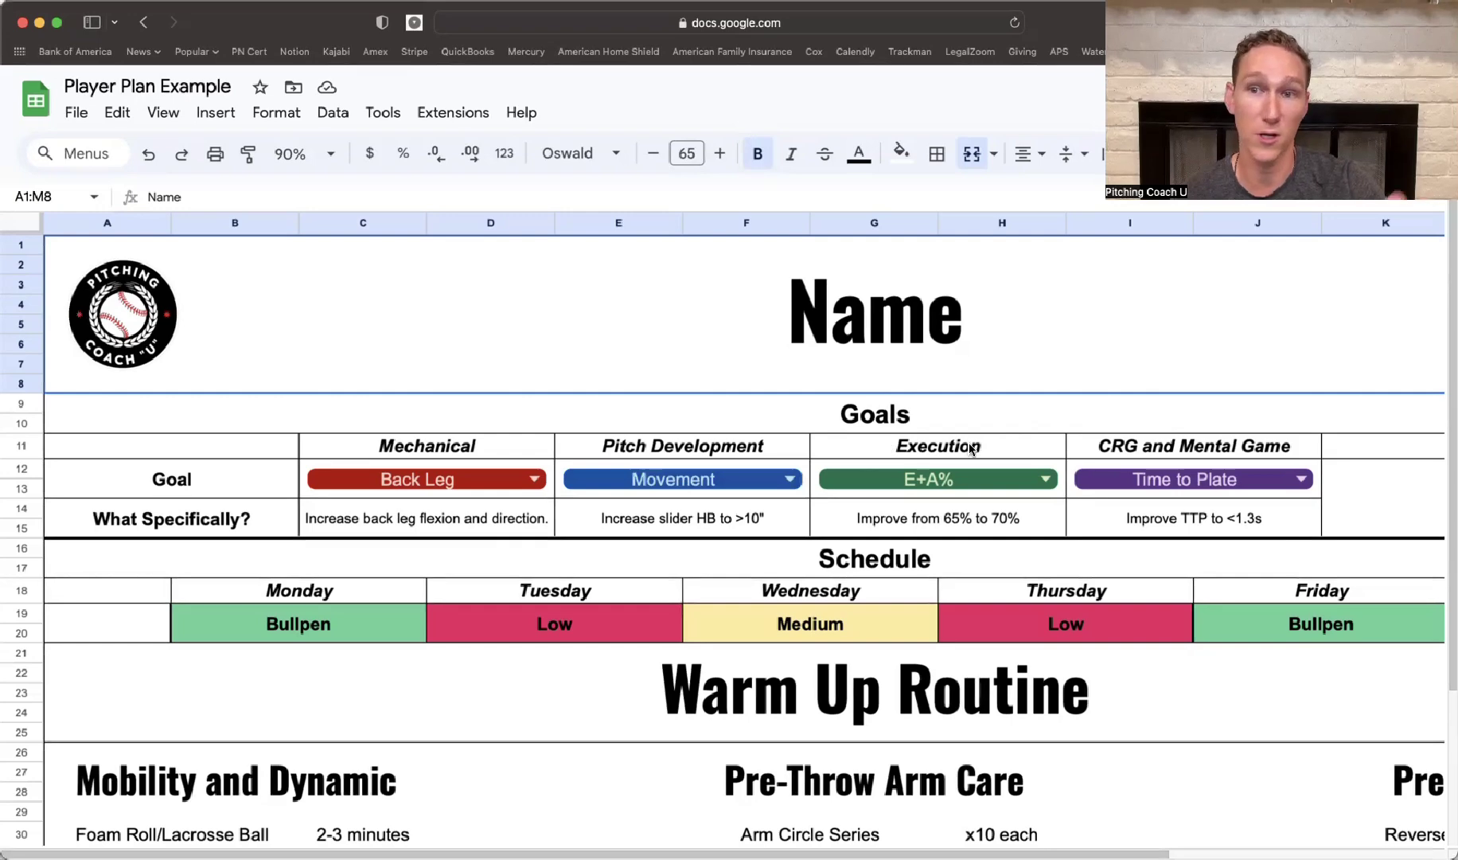
pyautogui.click(1025, 481)
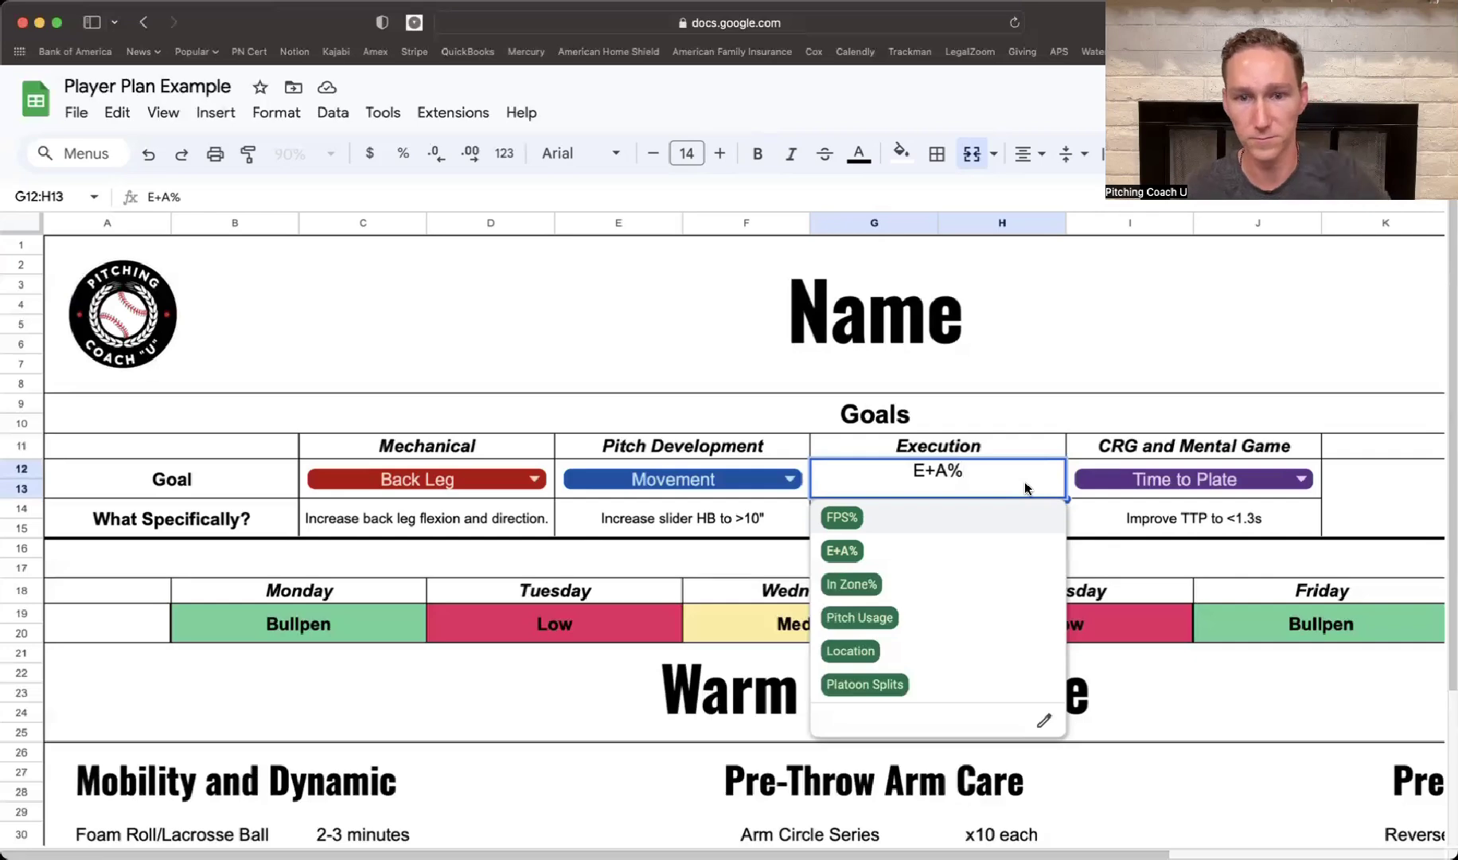
pyautogui.scroll(-1, 917, 583)
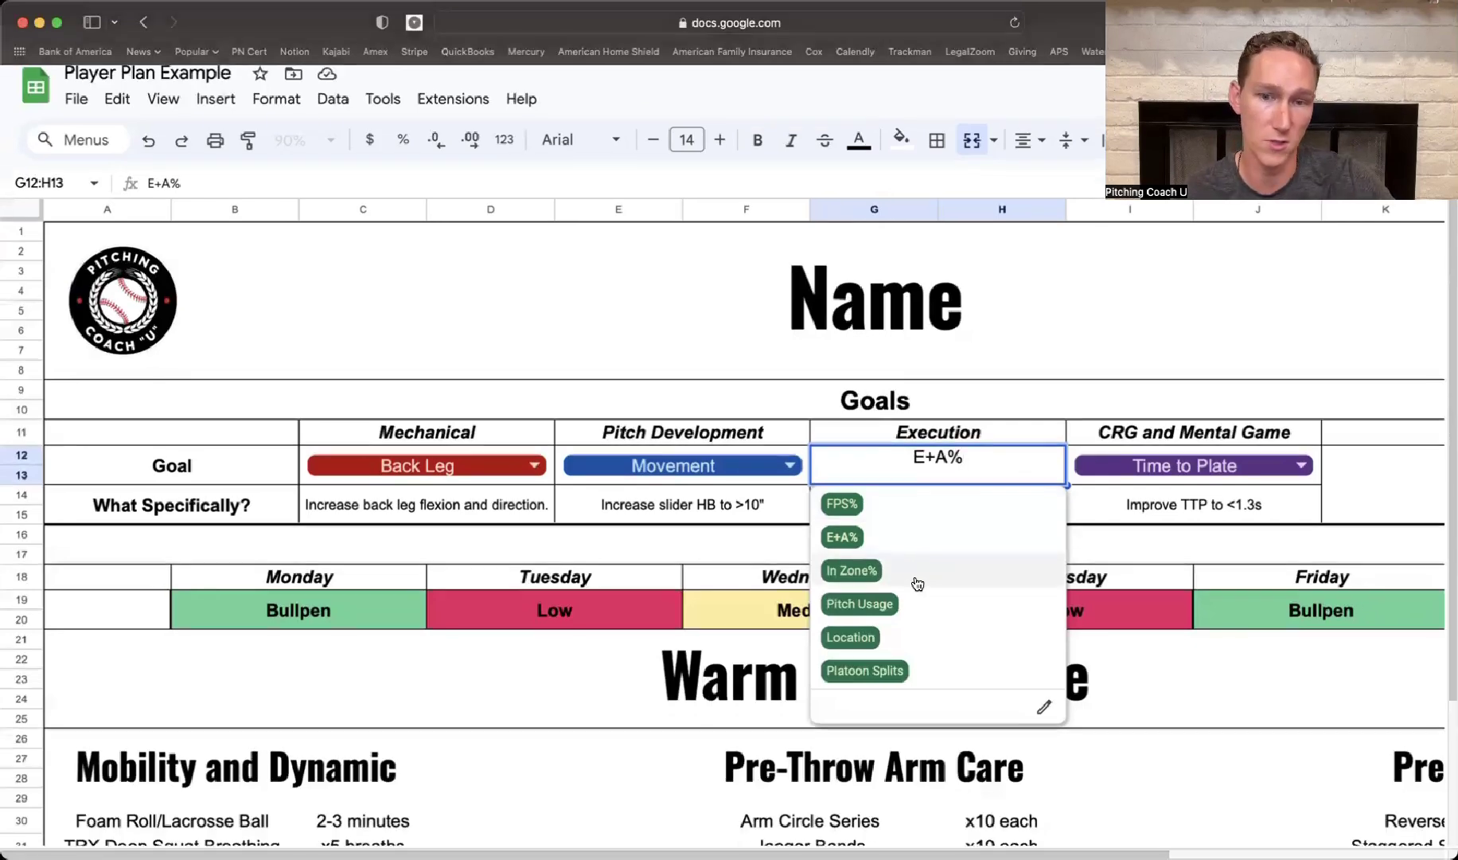
pyautogui.scroll(1, 917, 584)
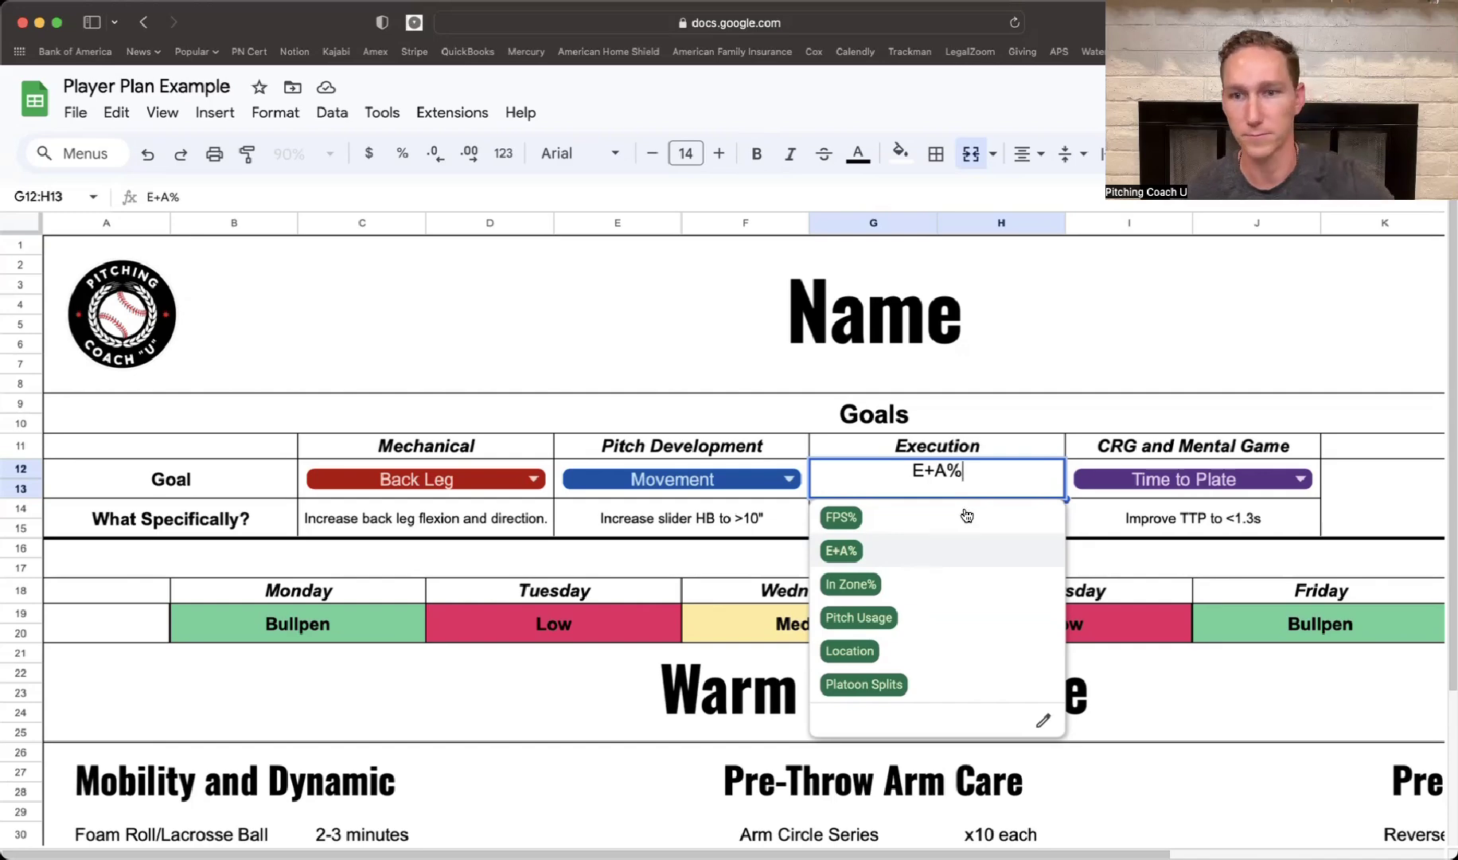
pyautogui.click(1168, 481)
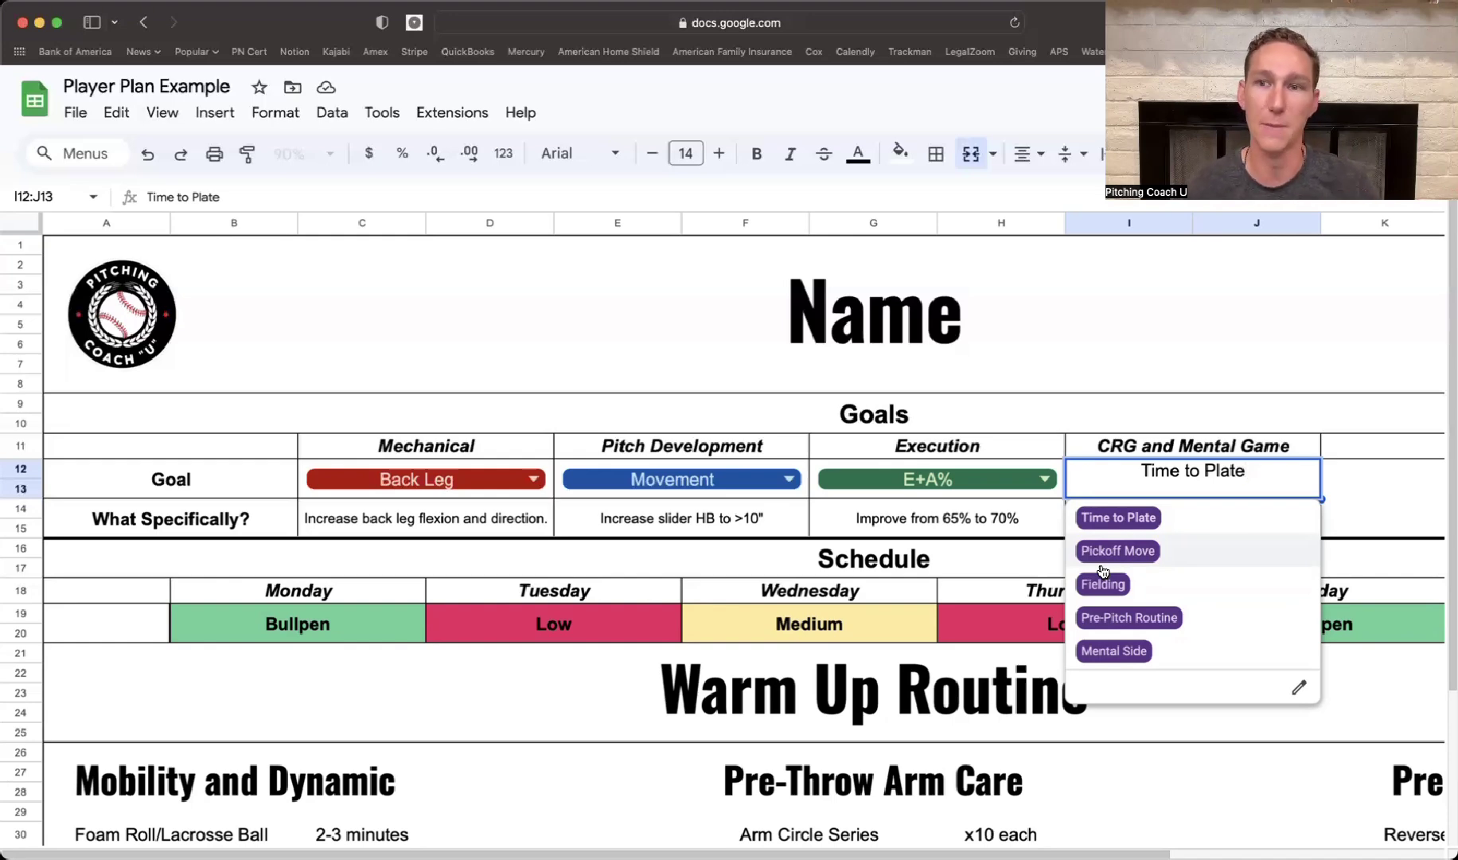
pyautogui.click(904, 391)
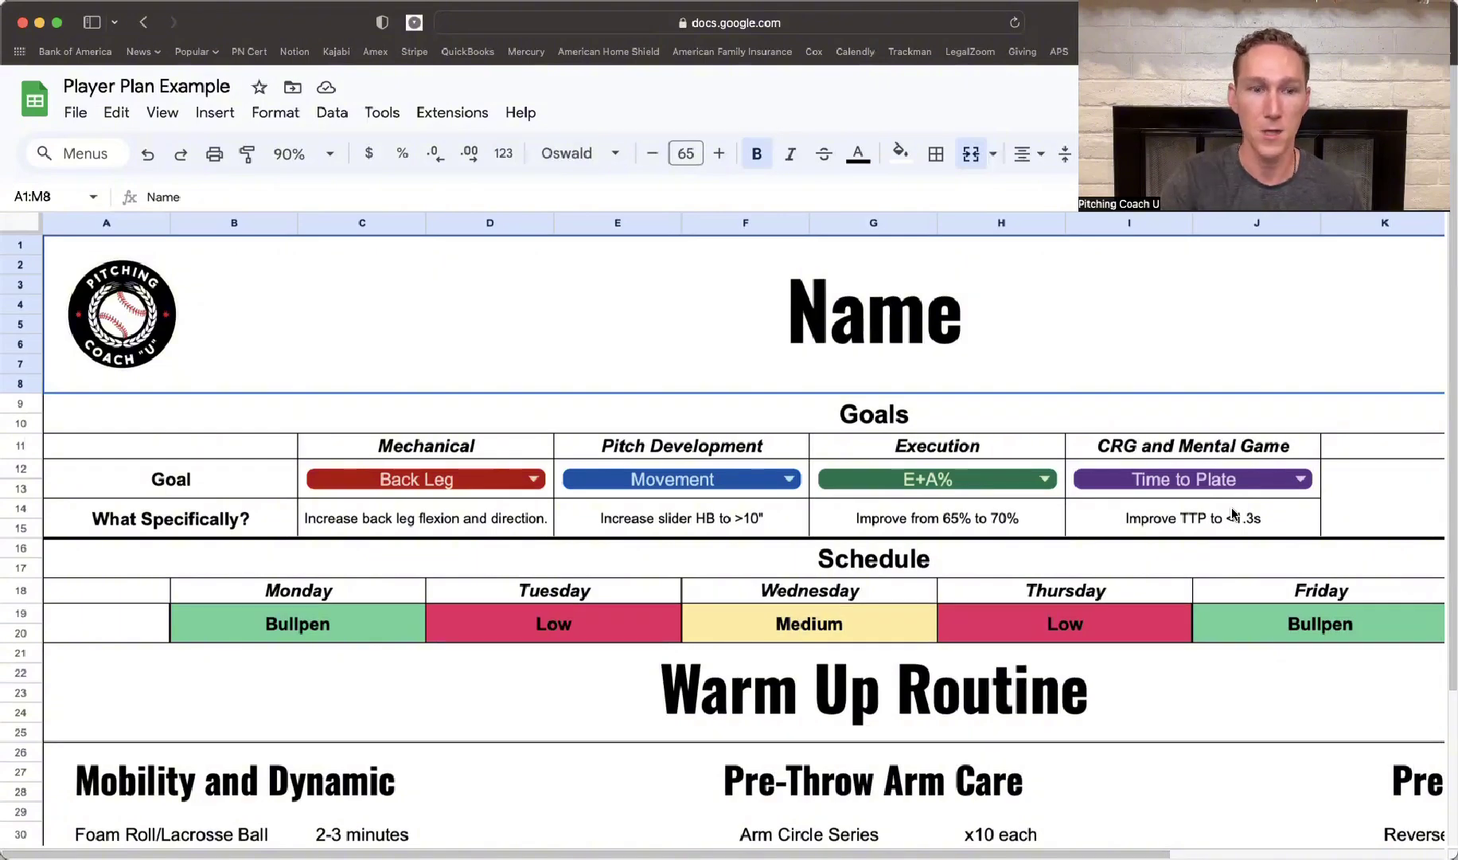
# Step: Examine the weekly Schedule from Monday through Saturday, including the day types beneath the Goals table
pyautogui.scroll(-5, 1232, 511)
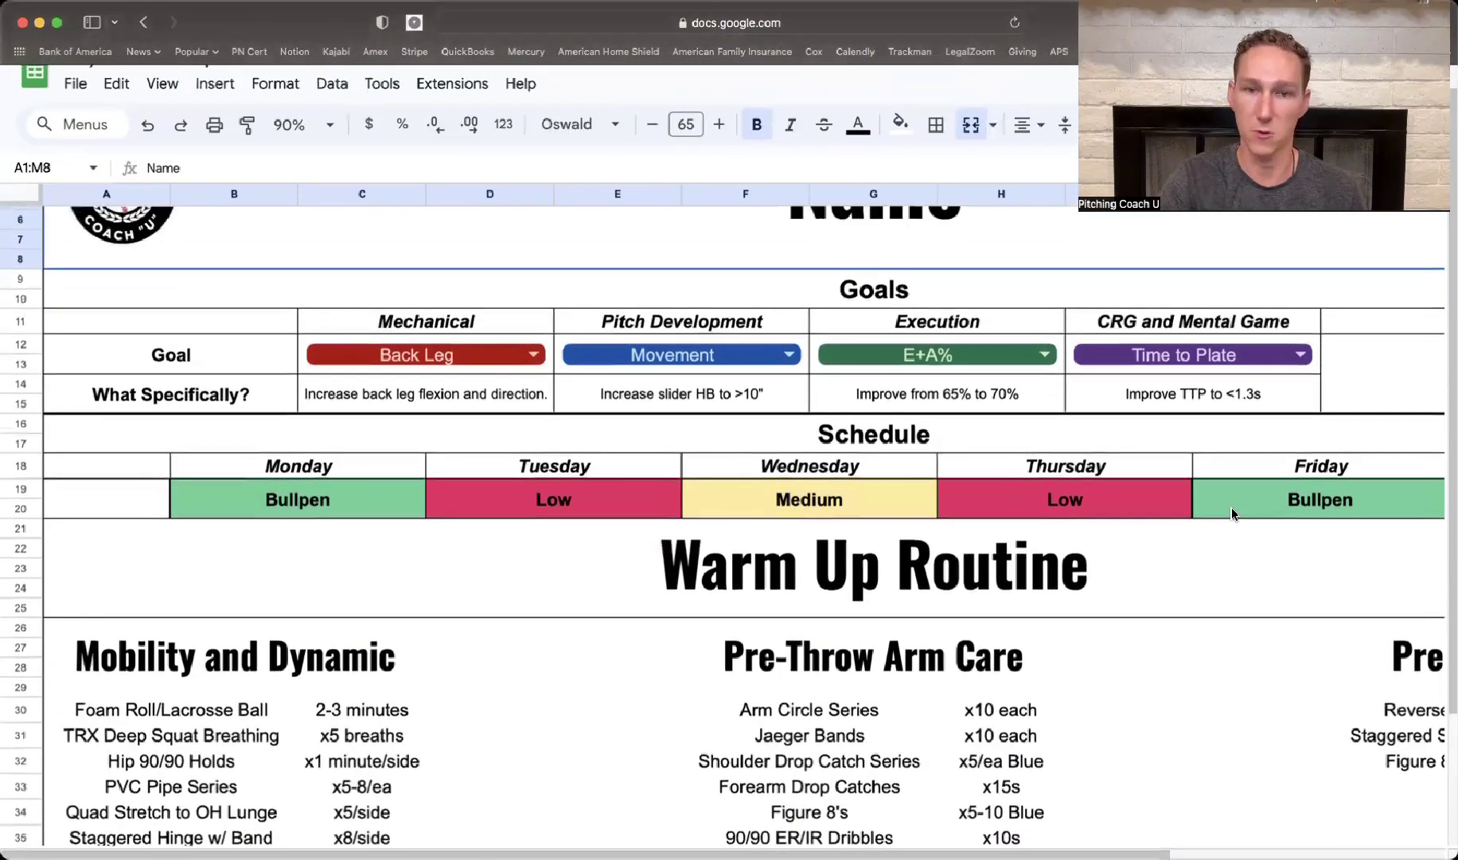
pyautogui.scroll(1, 1231, 508)
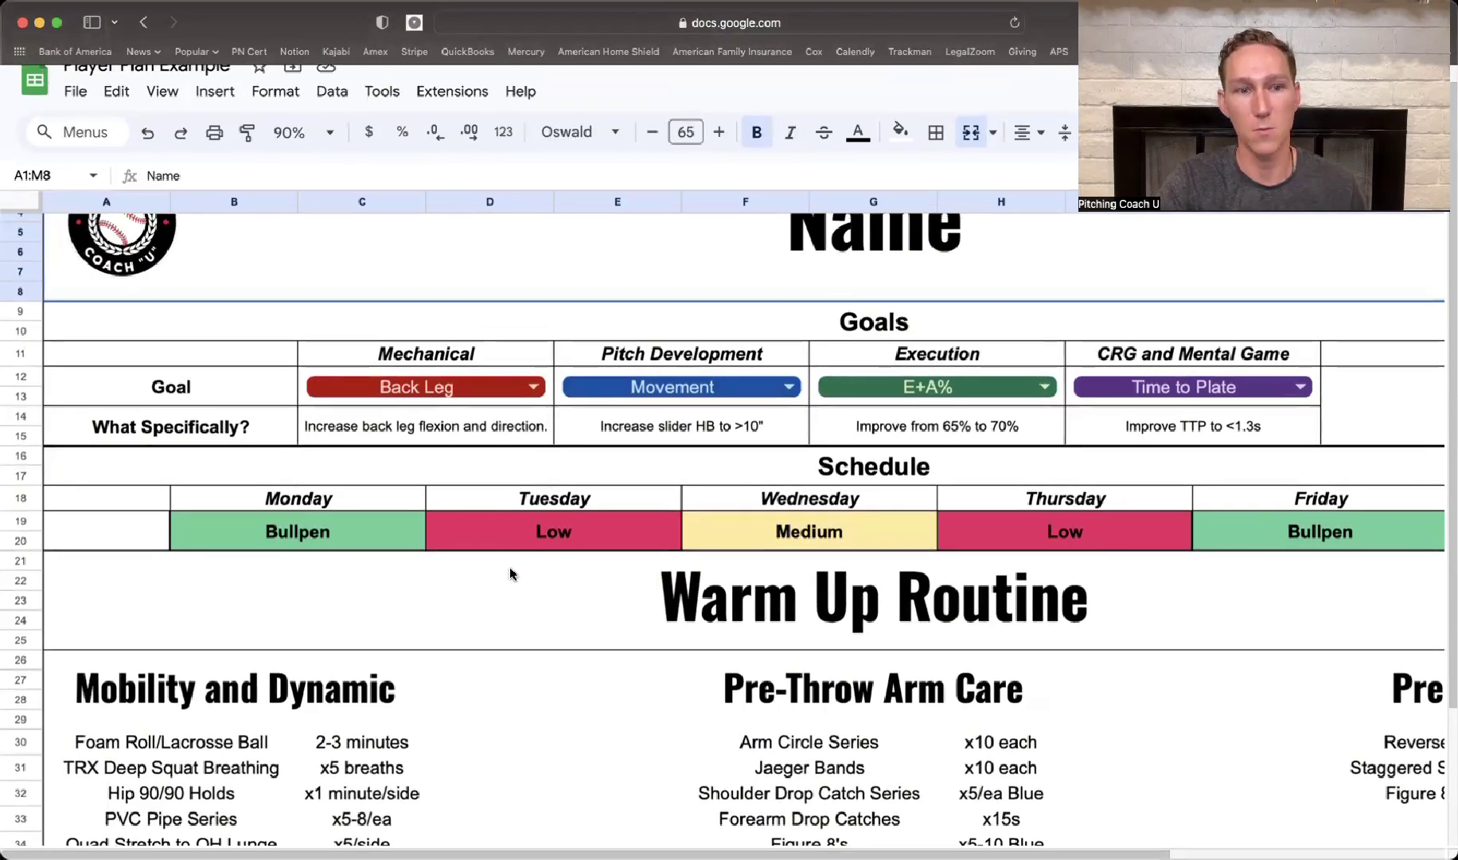
pyautogui.scroll(3, 511, 573)
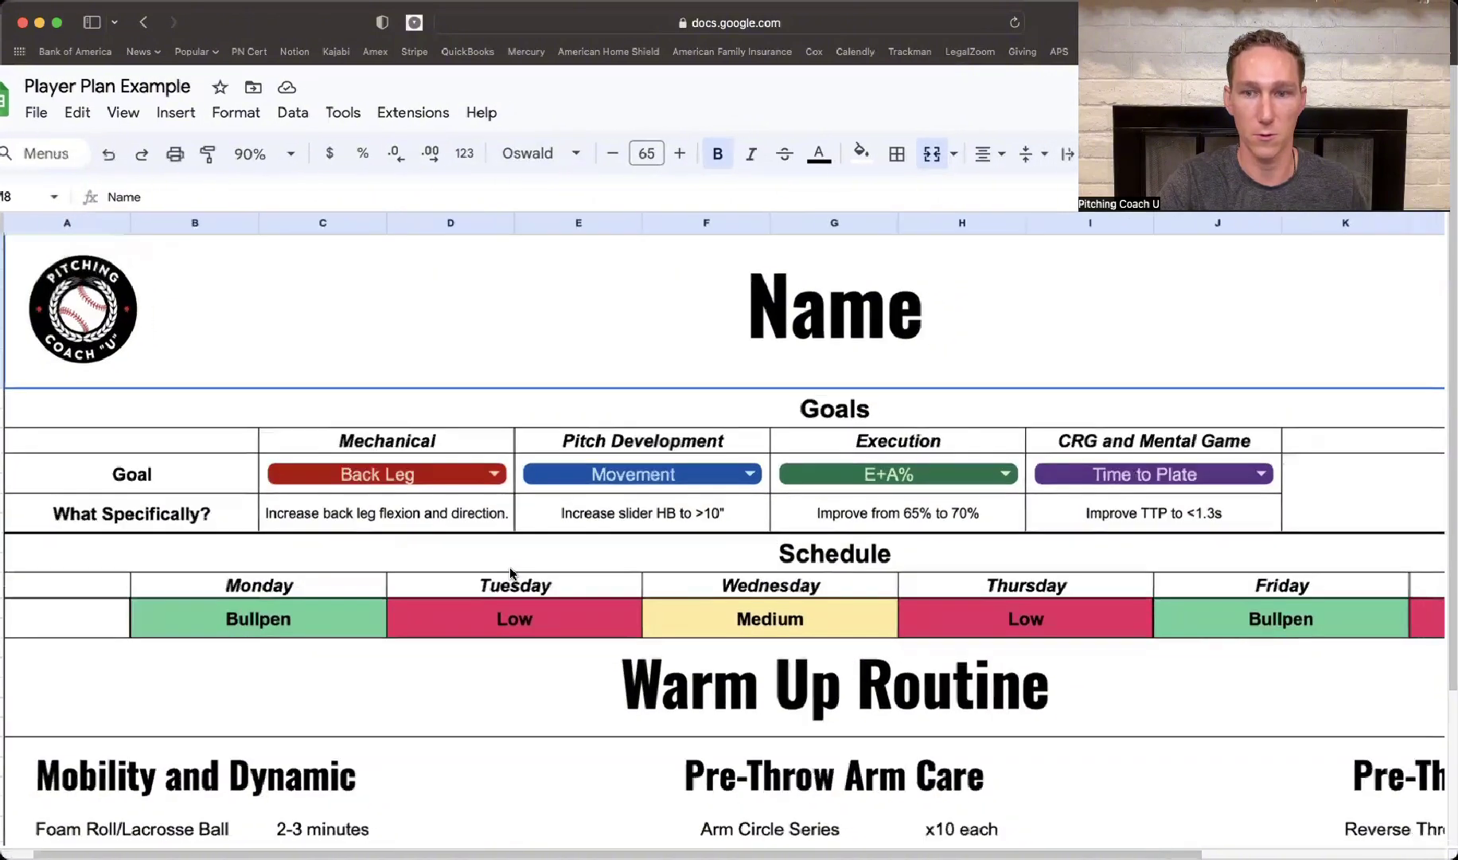
pyautogui.hscroll(2, 510, 573)
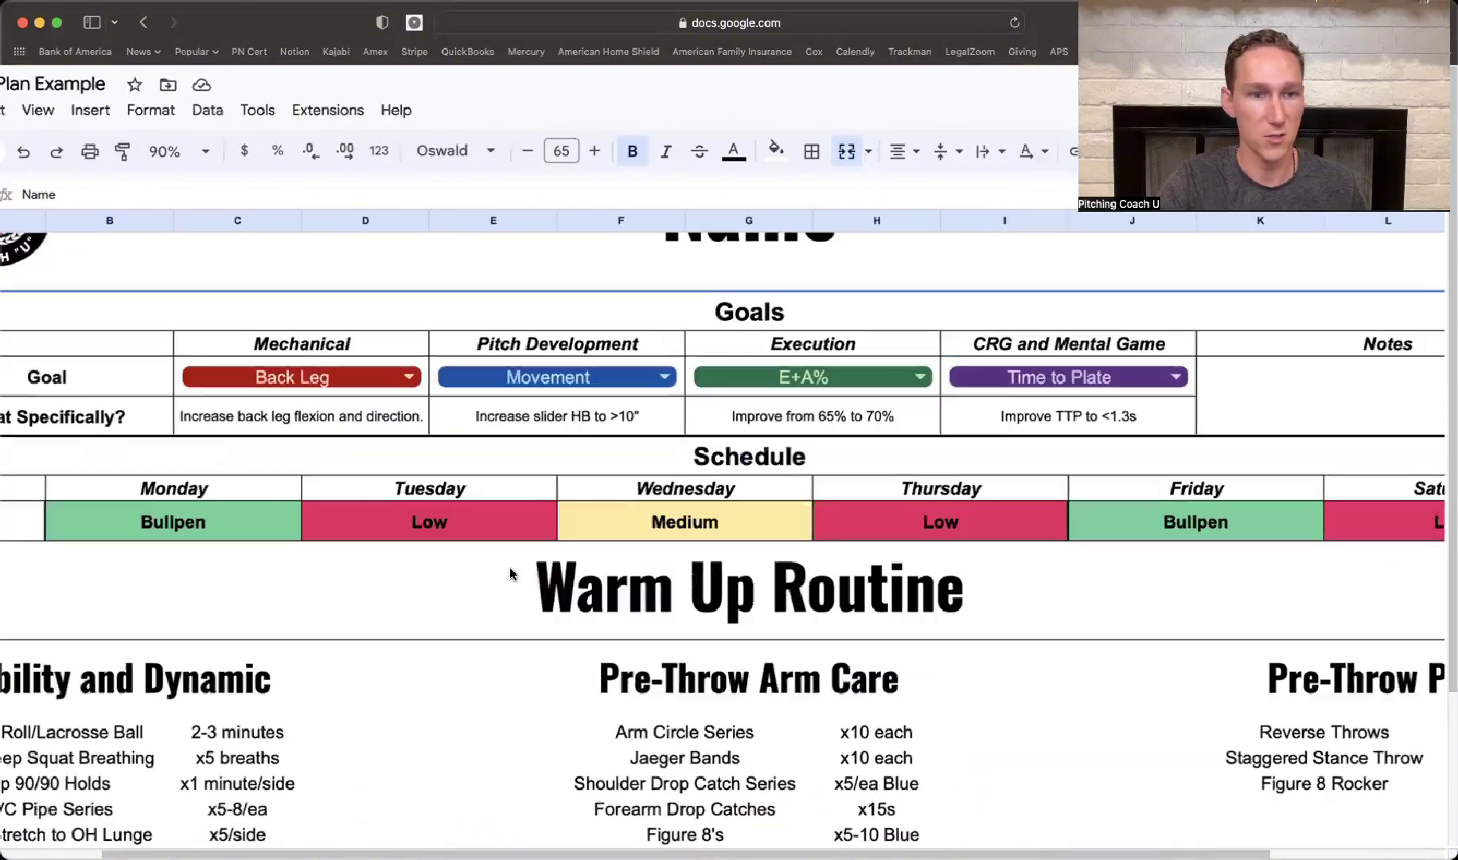
pyautogui.scroll(-3, 478, 561)
pyautogui.scroll(-1, 172, 474)
pyautogui.hscroll(-1, 173, 473)
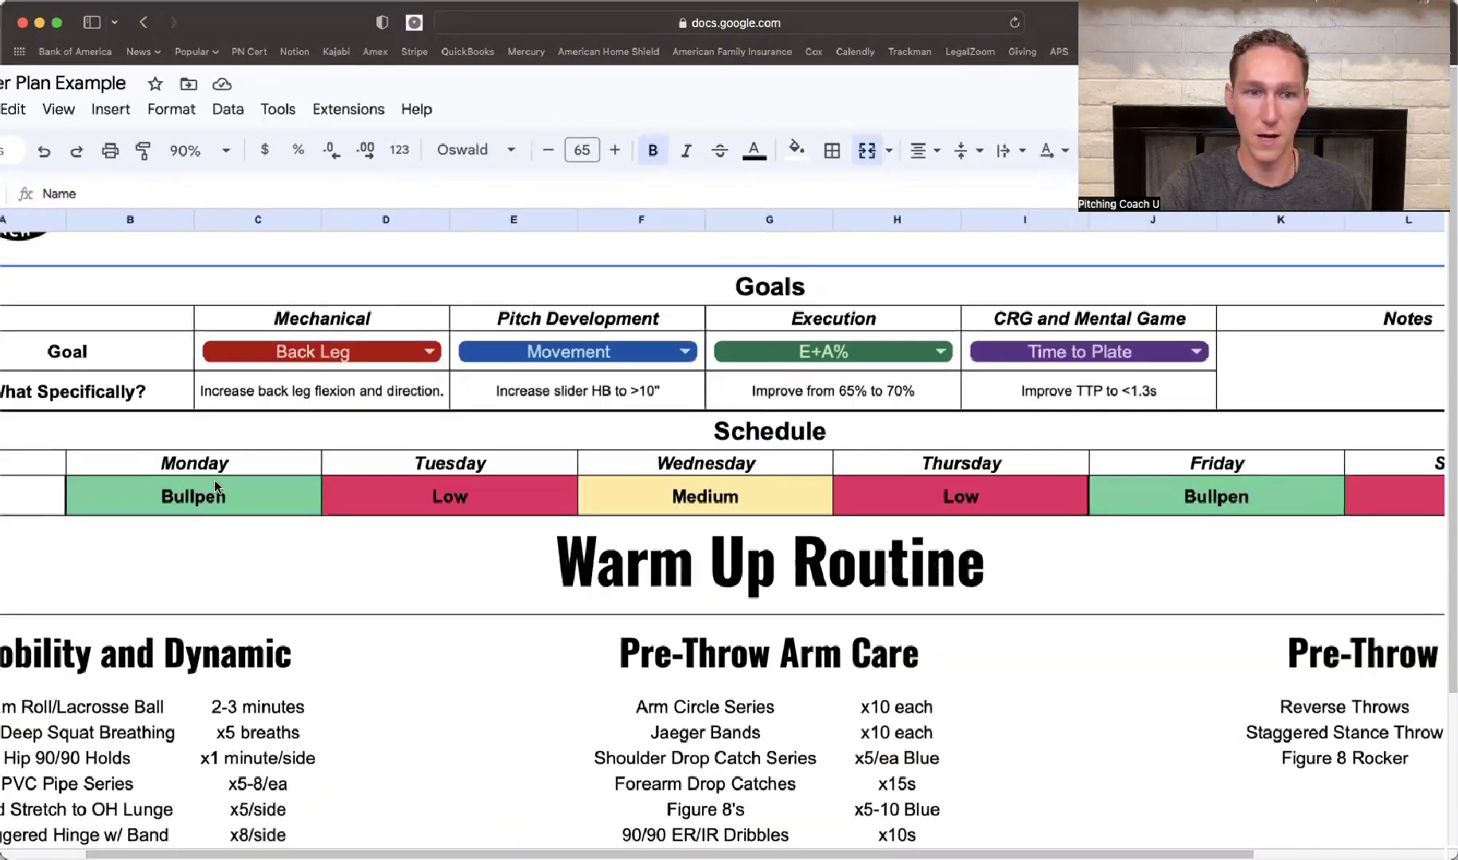
pyautogui.hscroll(1, 484, 472)
pyautogui.scroll(1, 484, 472)
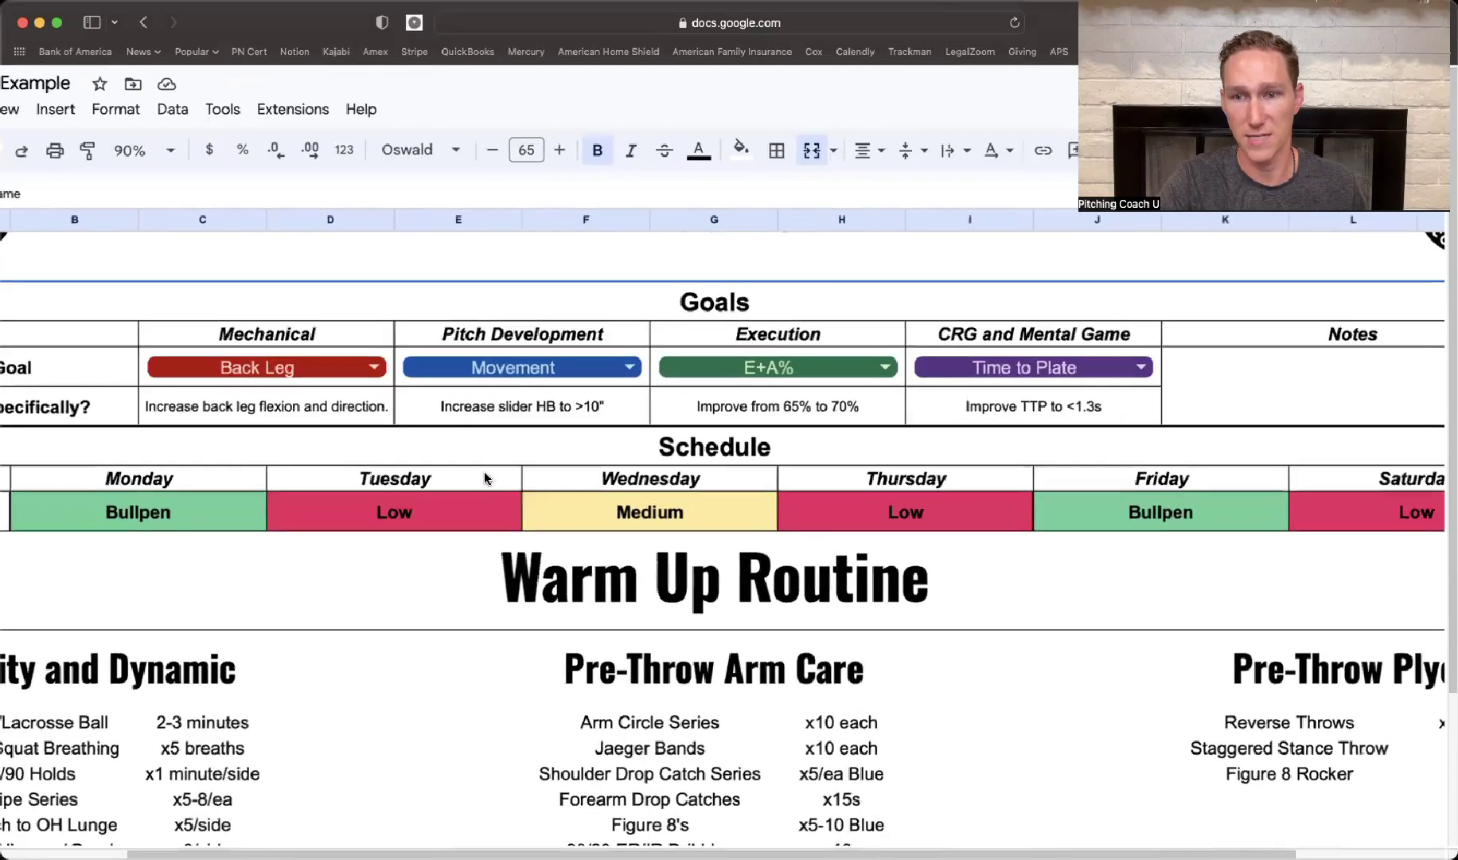
pyautogui.scroll(-1, 484, 472)
pyautogui.hscroll(1, 484, 472)
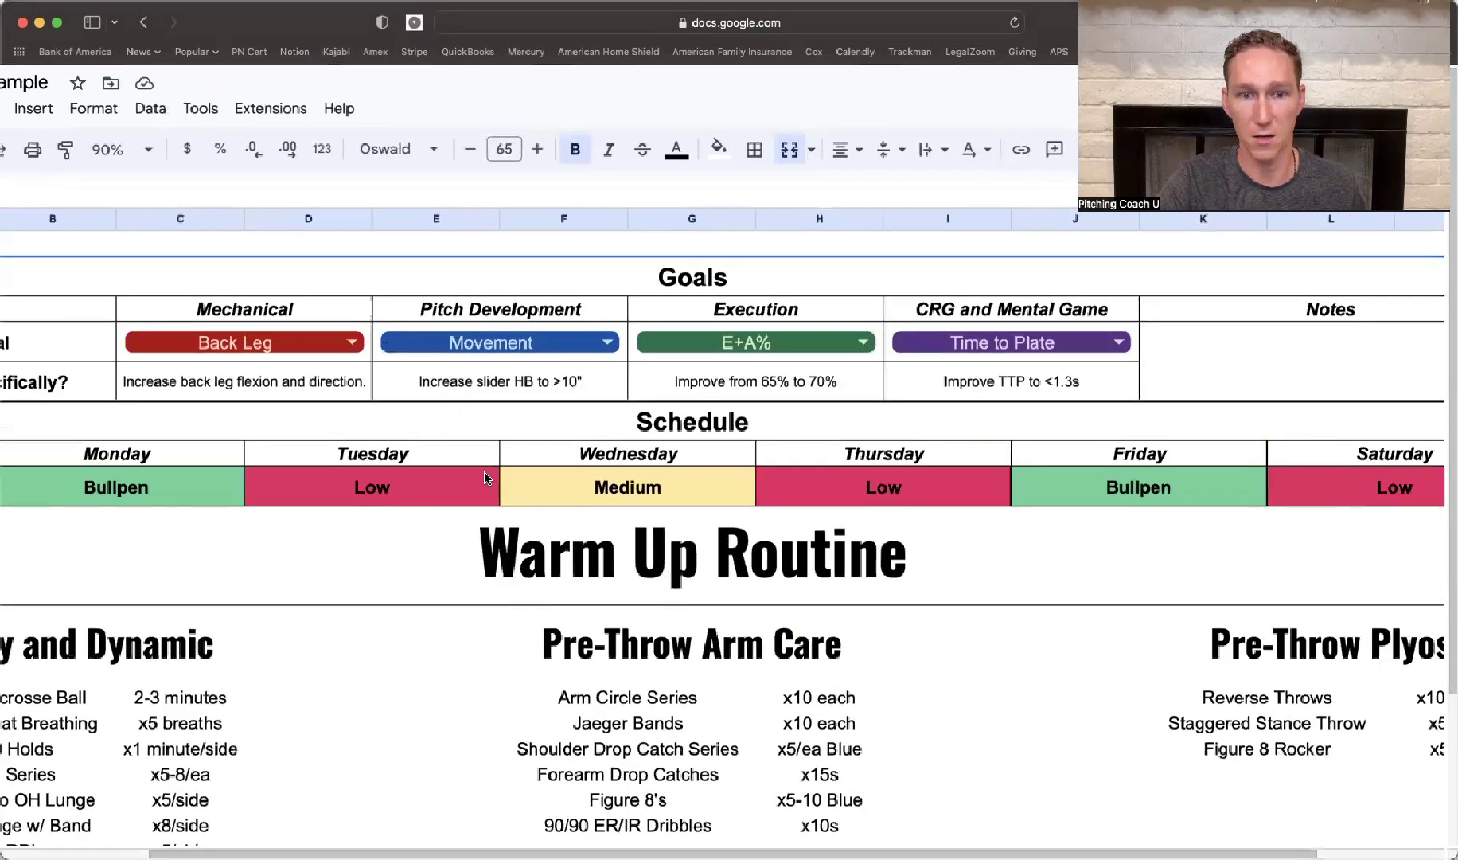
pyautogui.hscroll(-1, 484, 472)
# Step: Examine the Warm Up Routine's Mobility and Dynamic, Pre-Throw Arm Care and Pre-Throw Plyos lists
pyautogui.scroll(-5, 484, 472)
pyautogui.hscroll(-1, 484, 472)
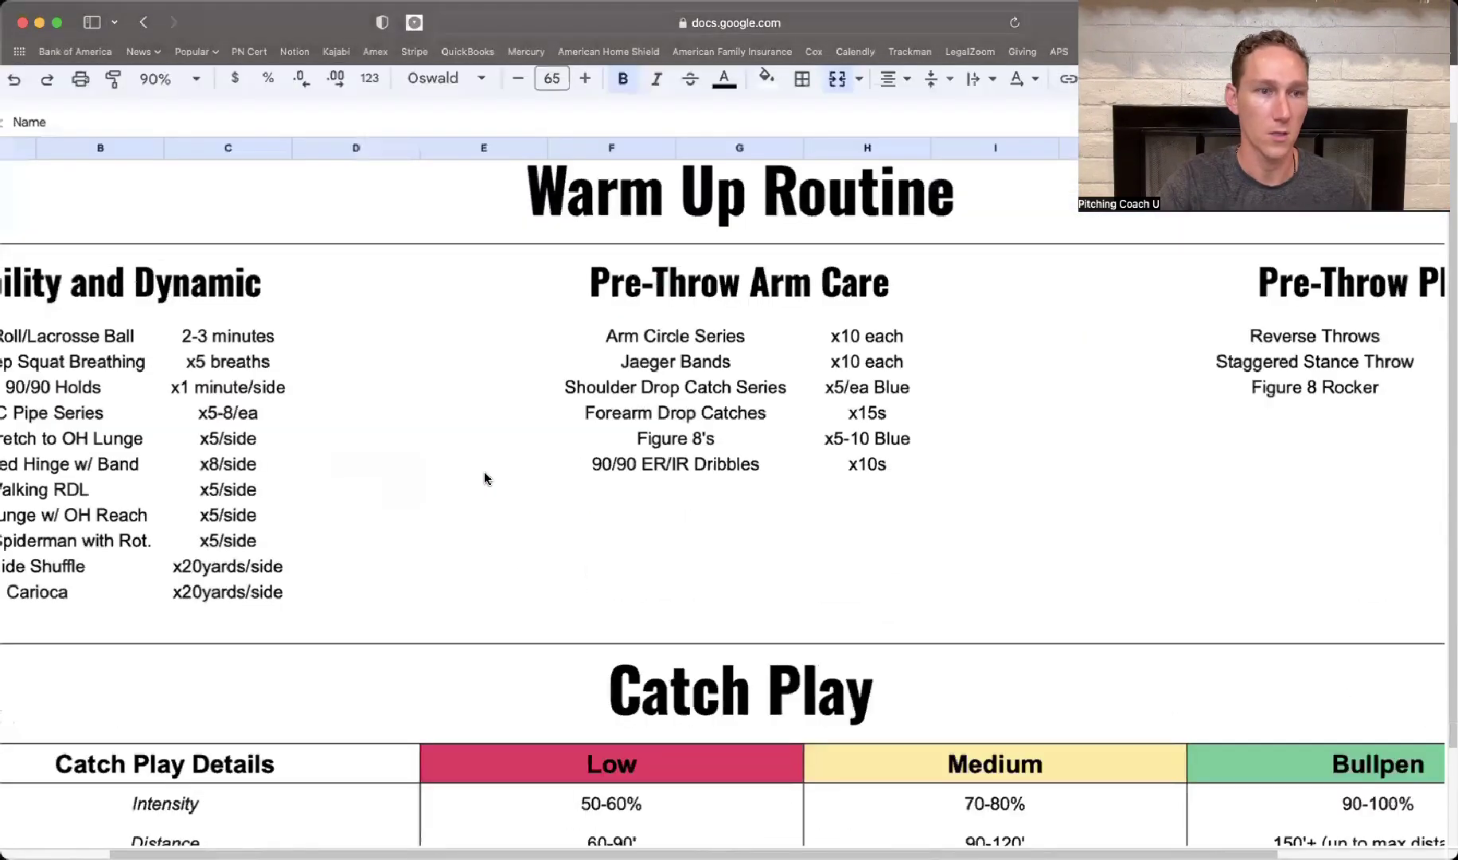
pyautogui.scroll(1, 484, 472)
pyautogui.scroll(-2, 295, 382)
pyautogui.hscroll(-1, 295, 382)
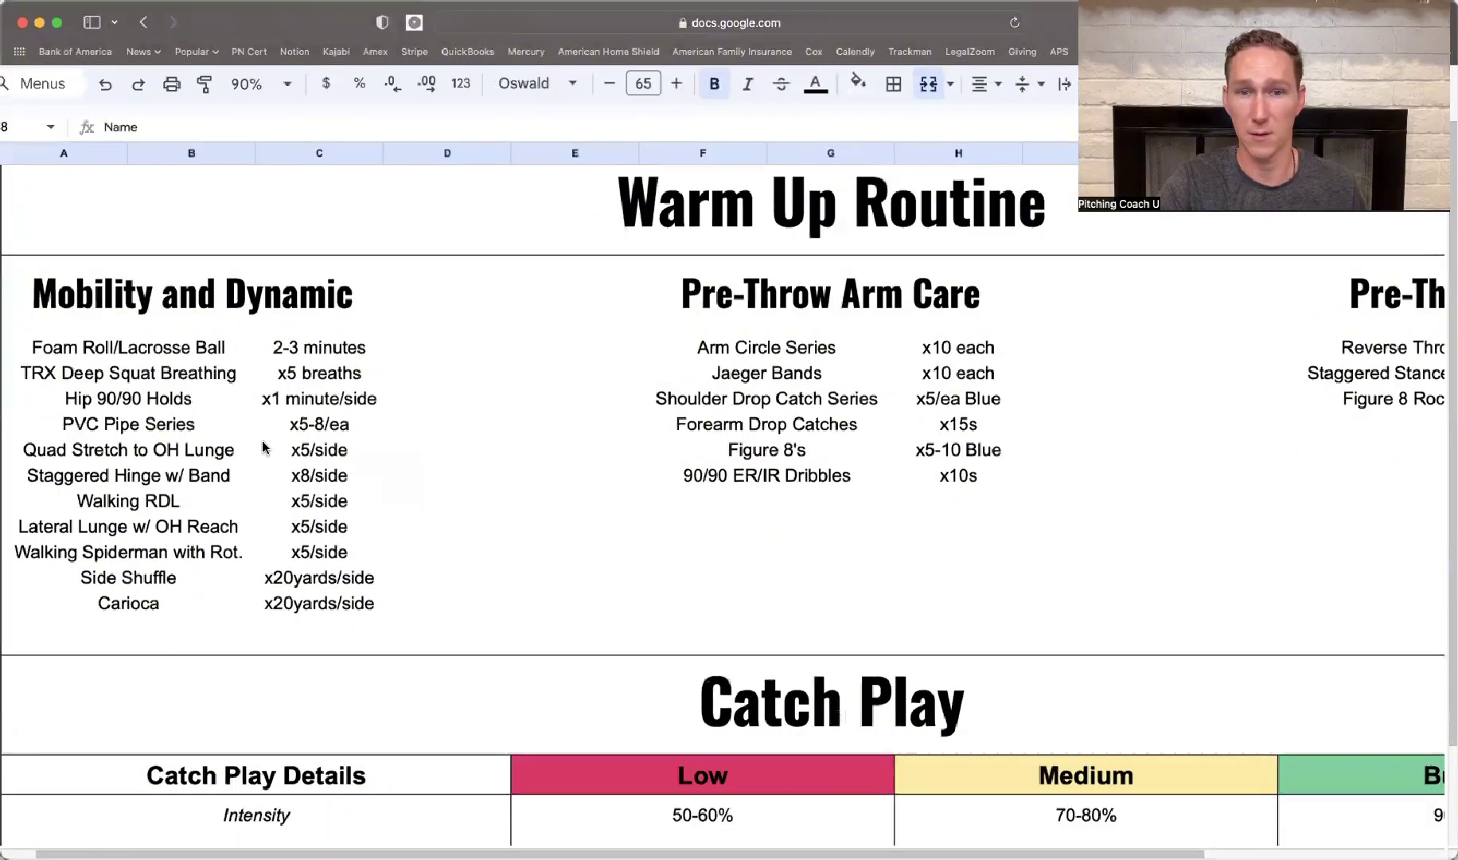
pyautogui.hscroll(3, 896, 390)
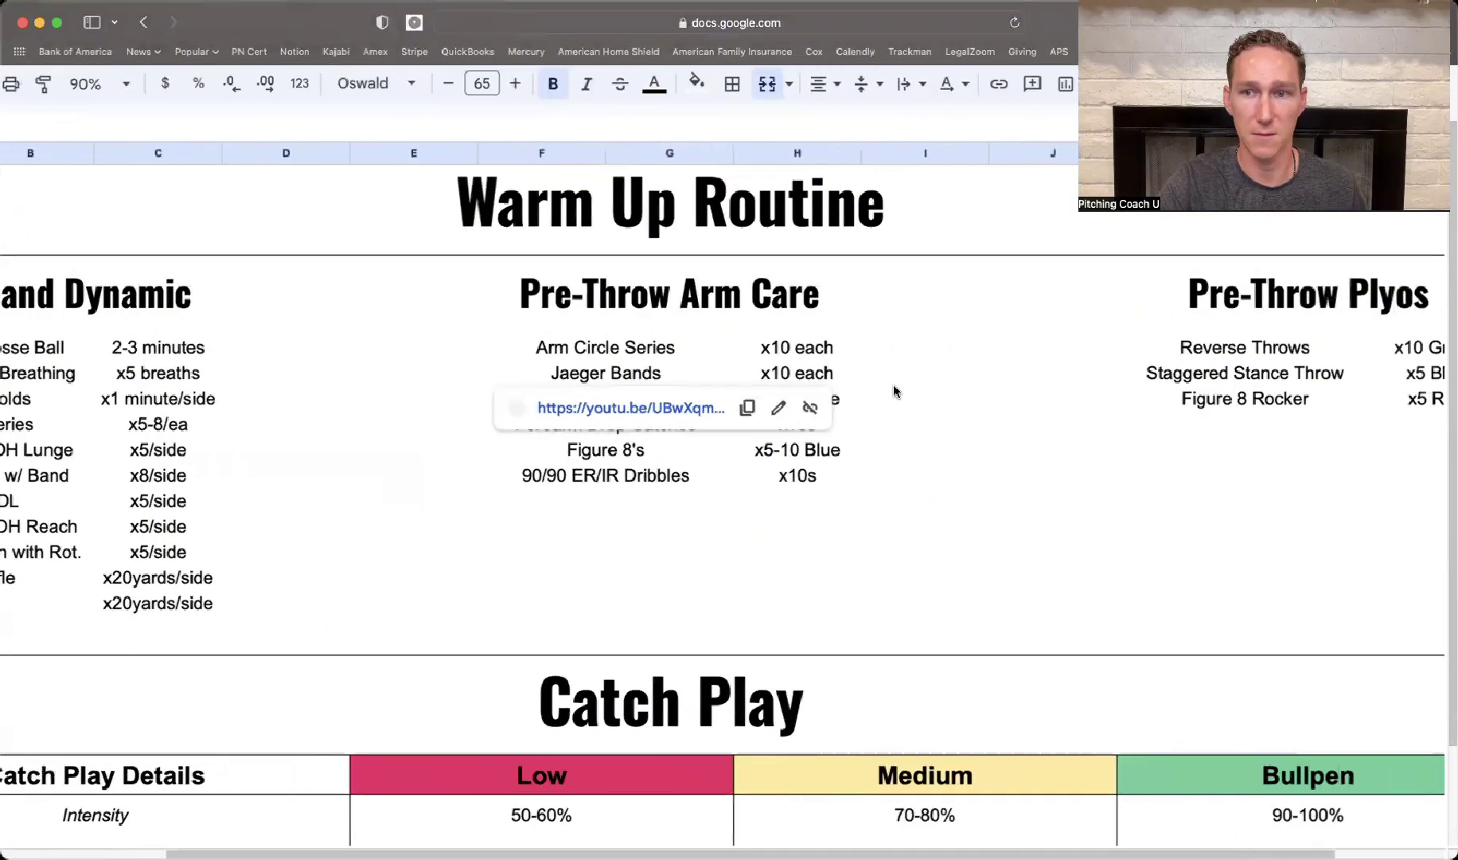
pyautogui.scroll(3, 1079, 349)
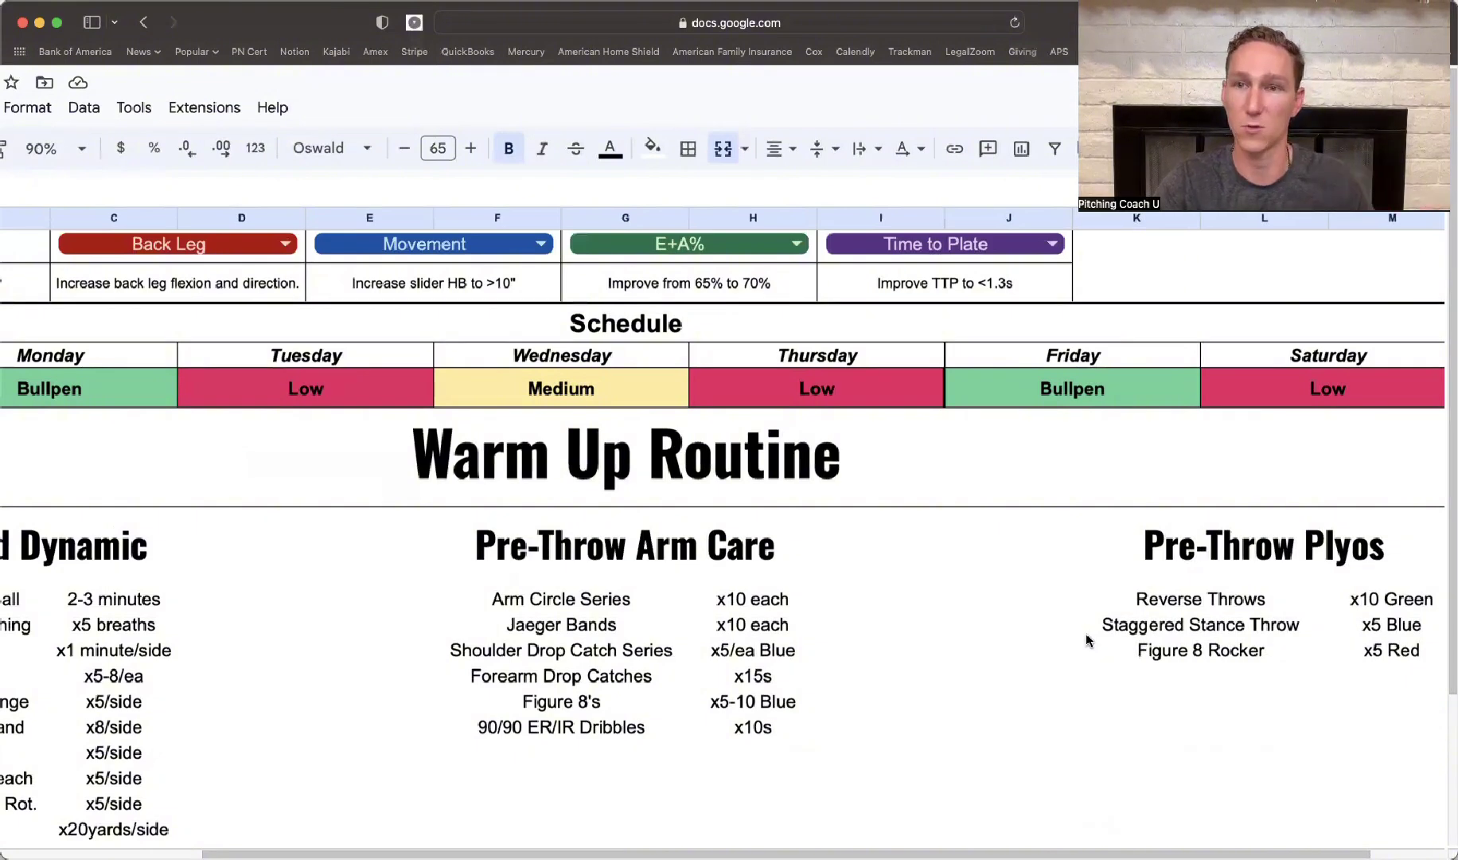
# Step: Review the Catch Play and Mound Drills tables across the Low, Medium and Bullpen day columns
pyautogui.scroll(-5, 1087, 639)
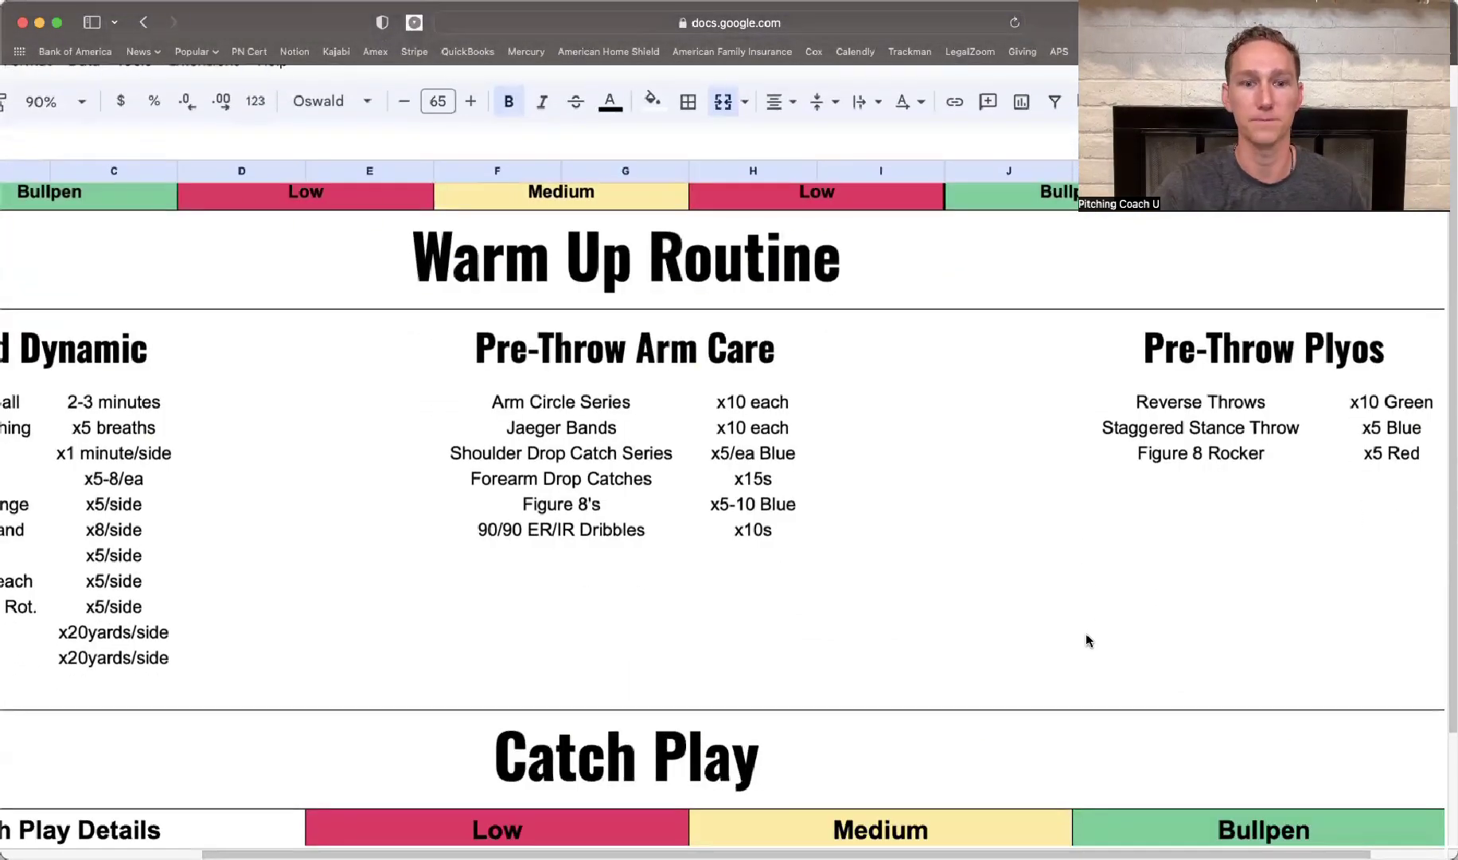
pyautogui.scroll(-10, 1088, 638)
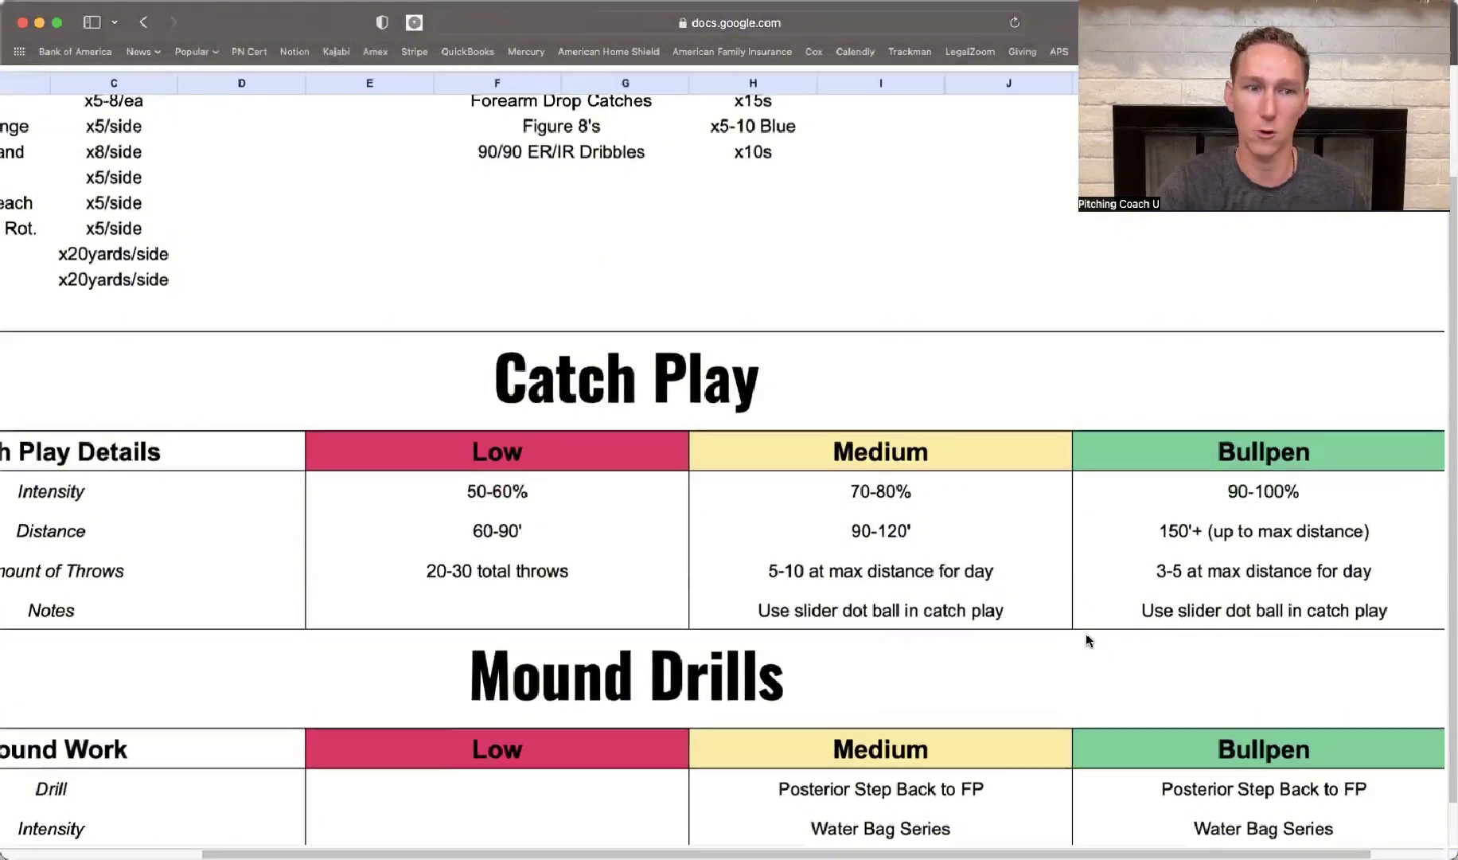
pyautogui.scroll(-1, 1088, 639)
pyautogui.scroll(1, 1087, 639)
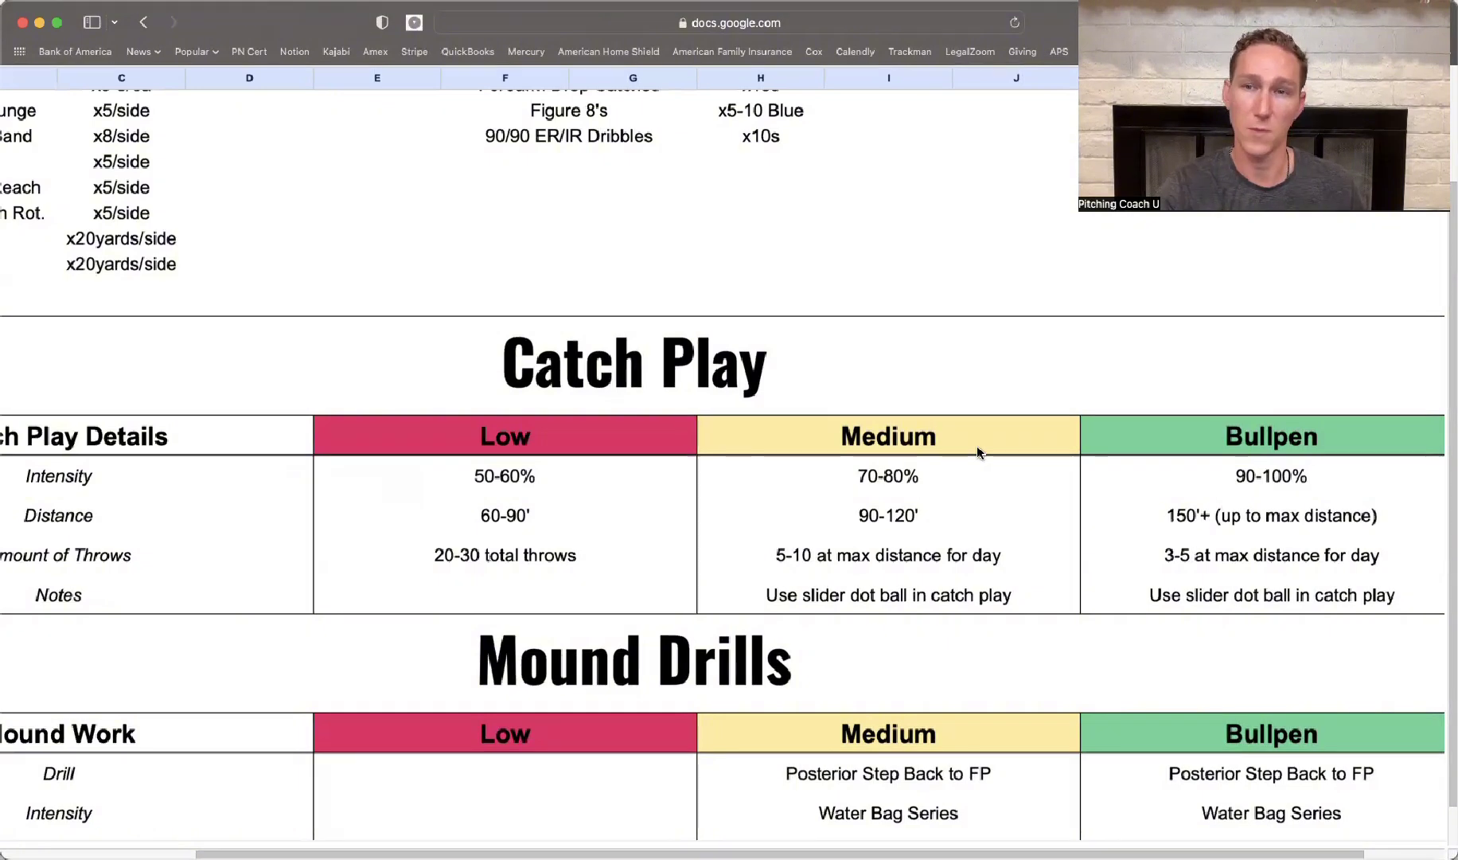
pyautogui.scroll(-2, 977, 453)
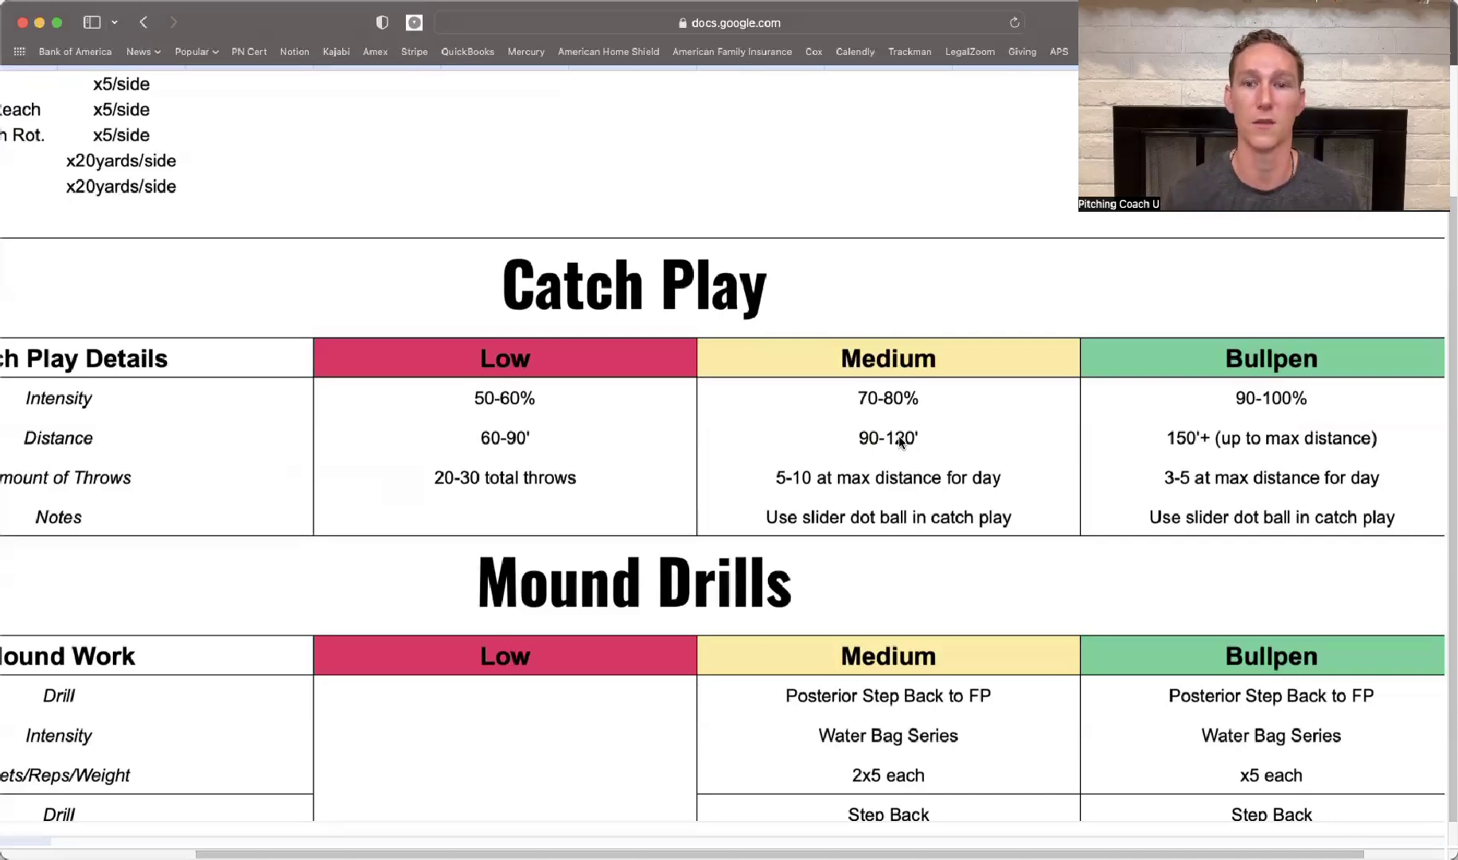
pyautogui.scroll(-5, 899, 435)
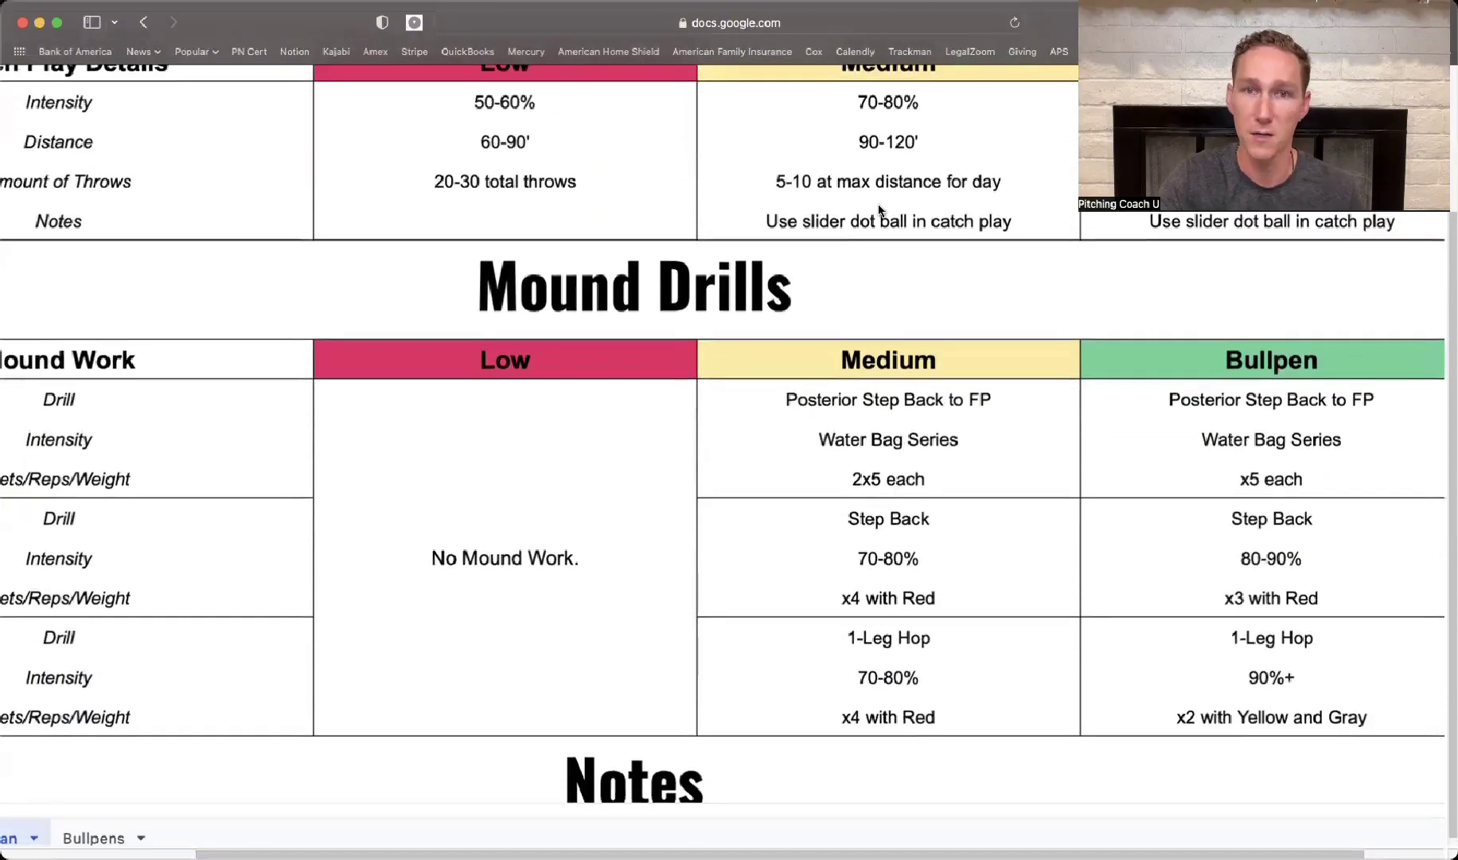
pyautogui.scroll(2, 881, 260)
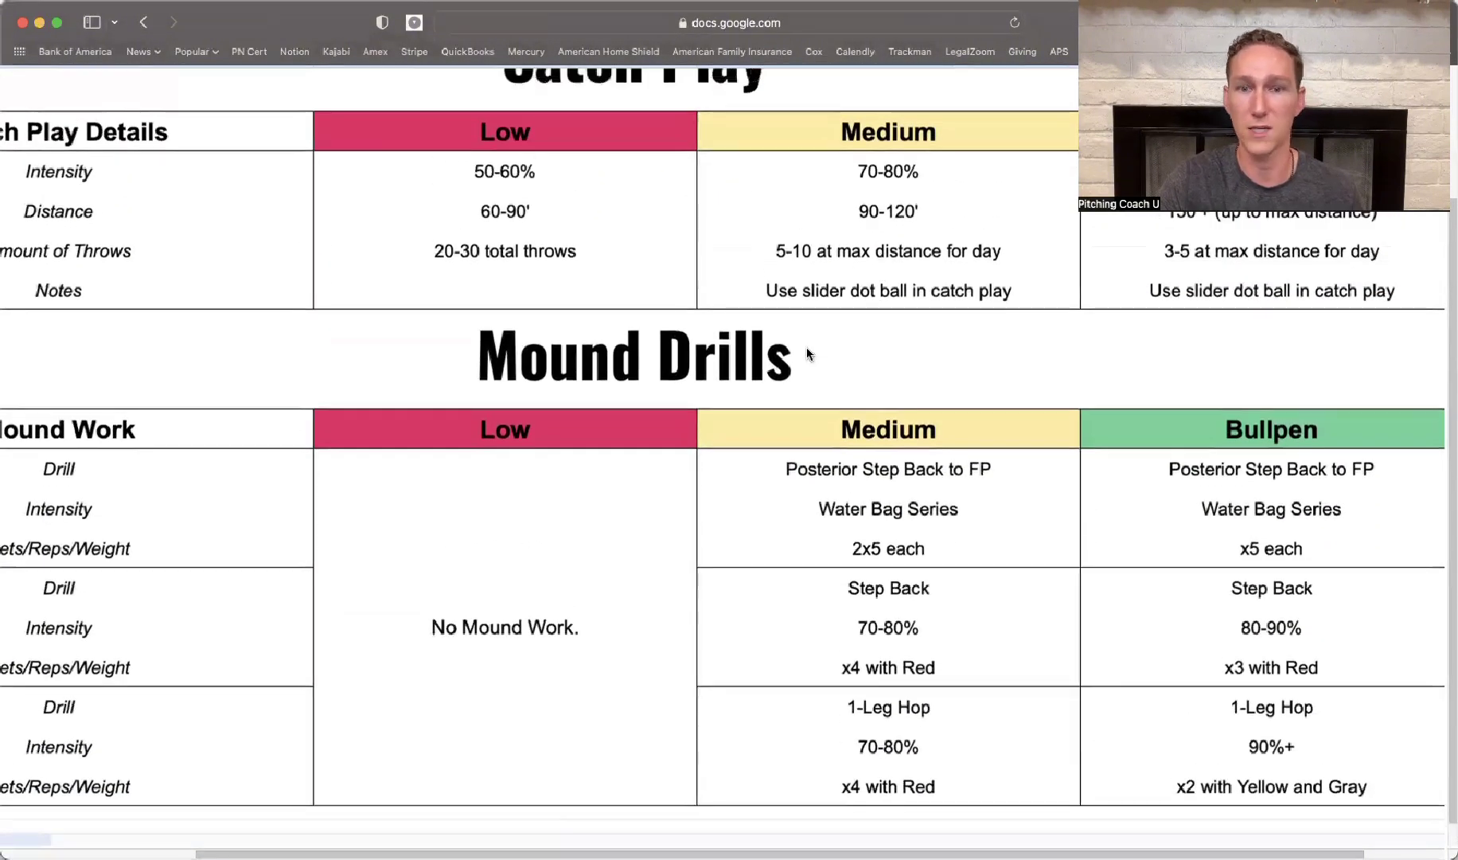
pyautogui.scroll(-2, 827, 381)
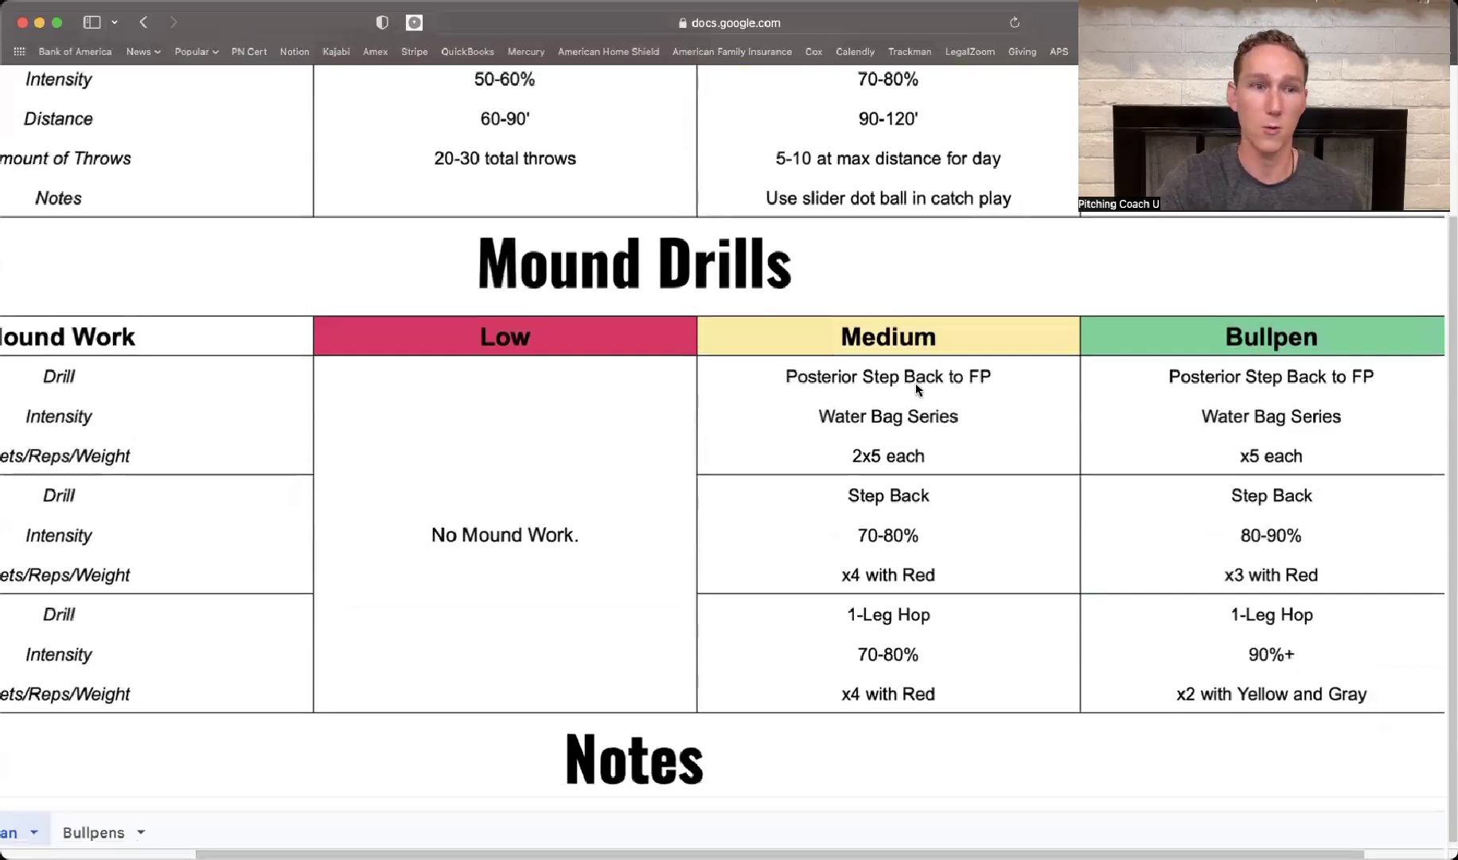
pyautogui.scroll(-1, 832, 381)
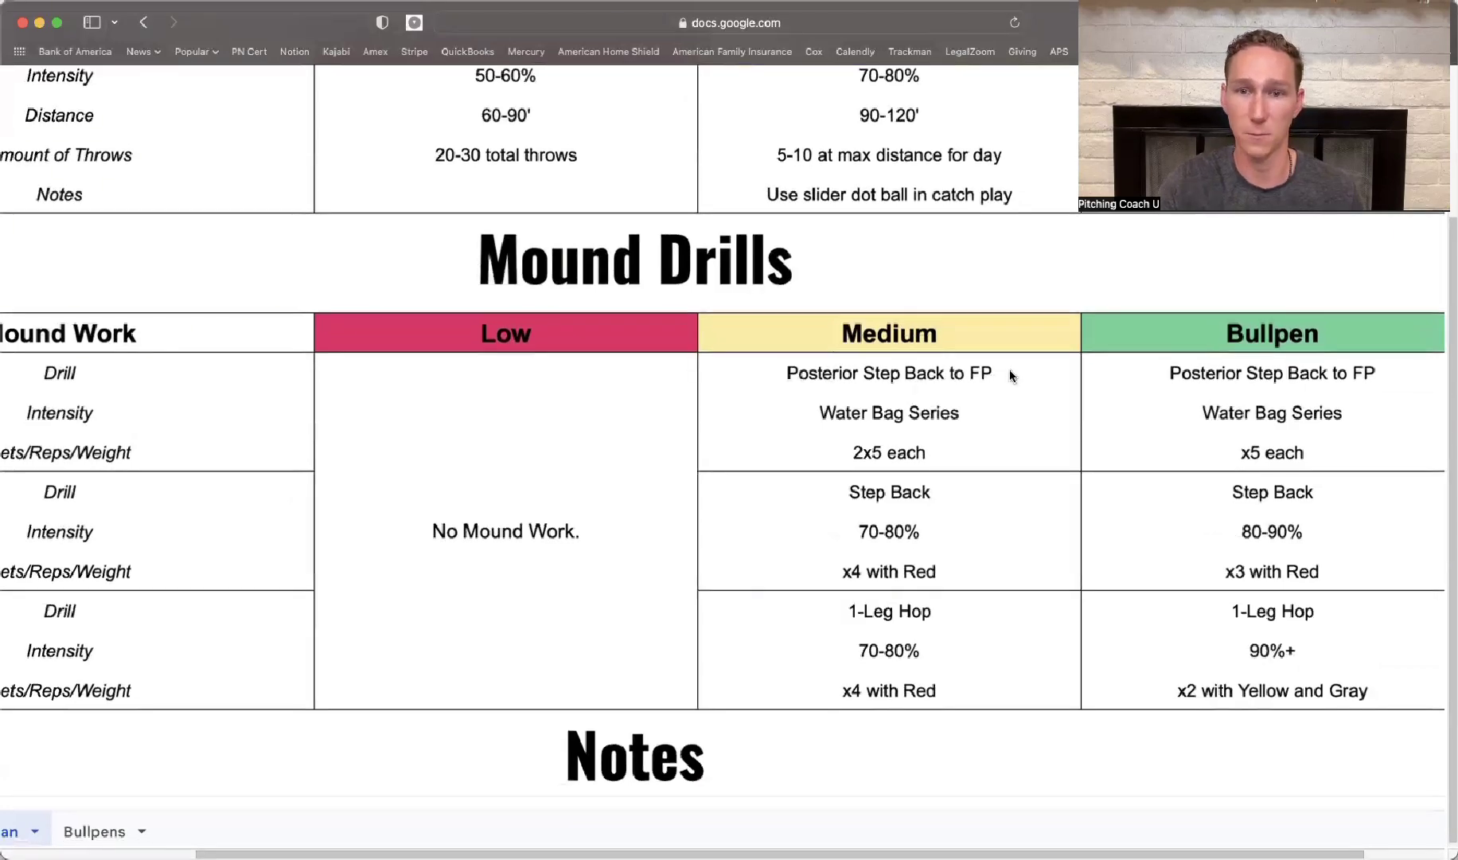
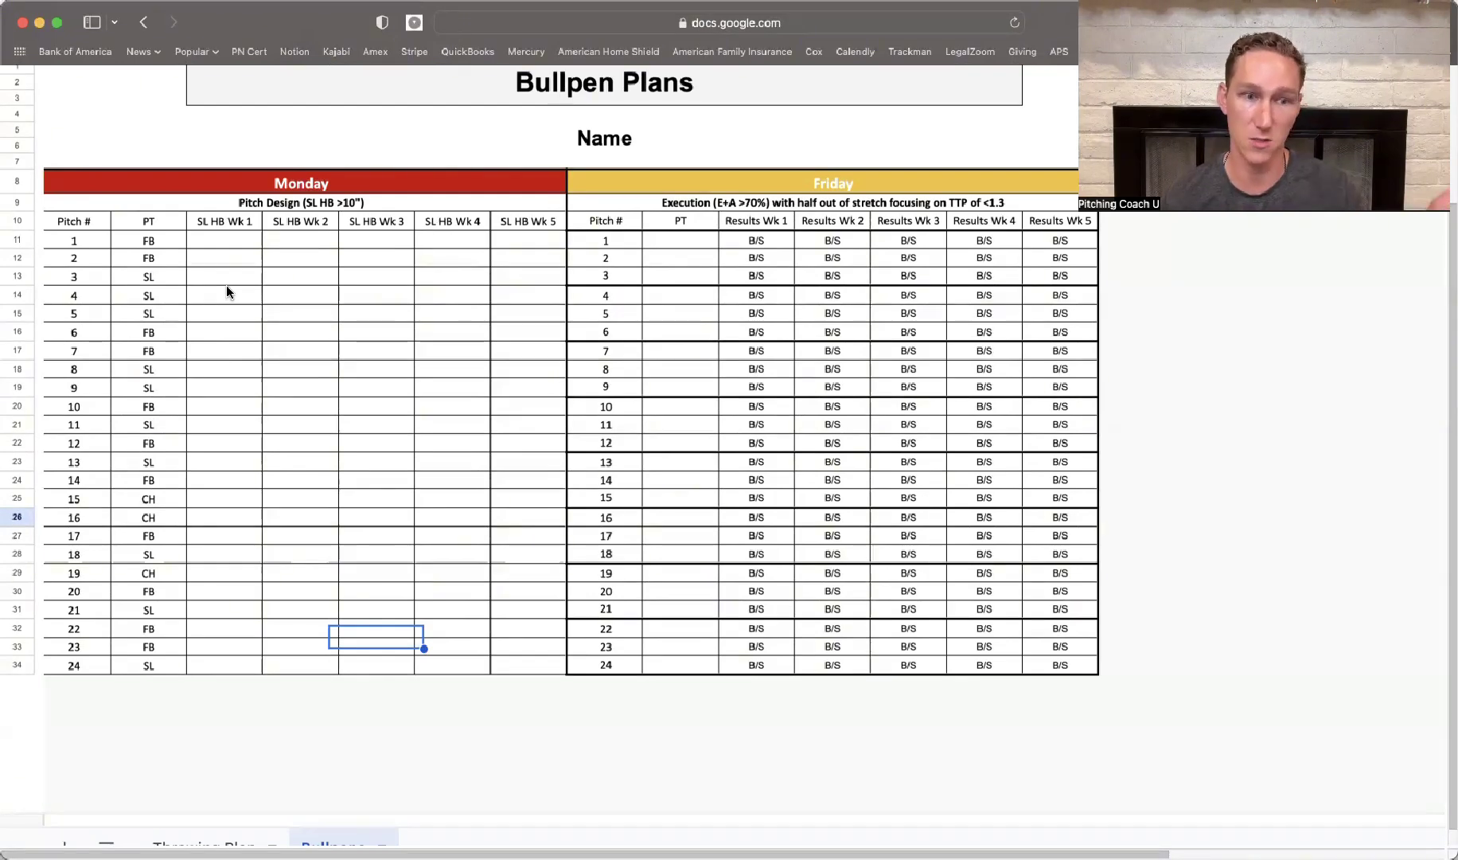
# Step: Examine the Monday and Friday pitch tables on the Bullpens sheet at a larger zoom, reloading the spreadsheet to refresh its display
pyautogui.scroll(1, 248, 327)
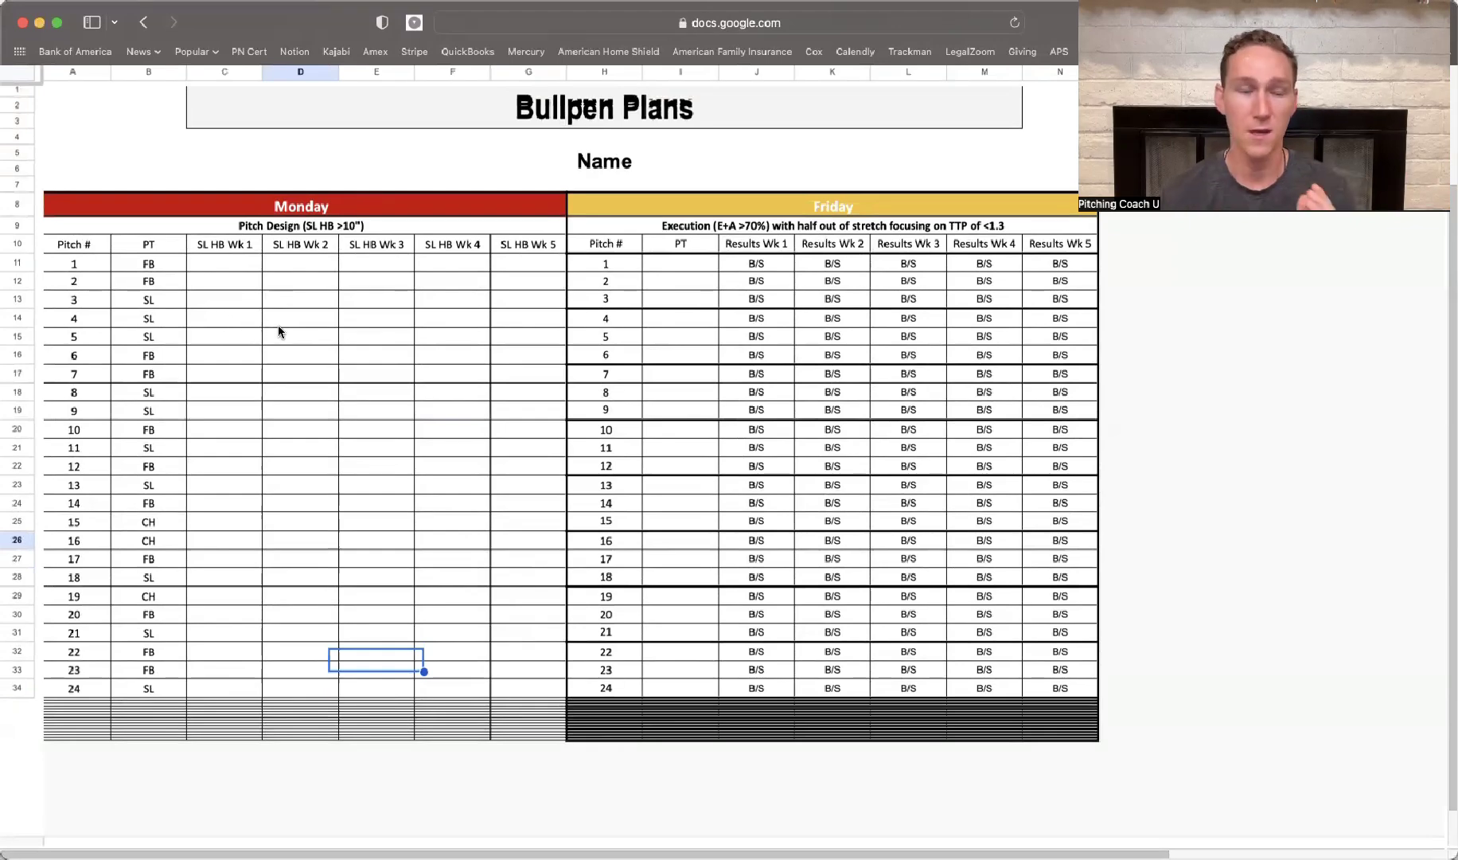
pyautogui.click(285, 316)
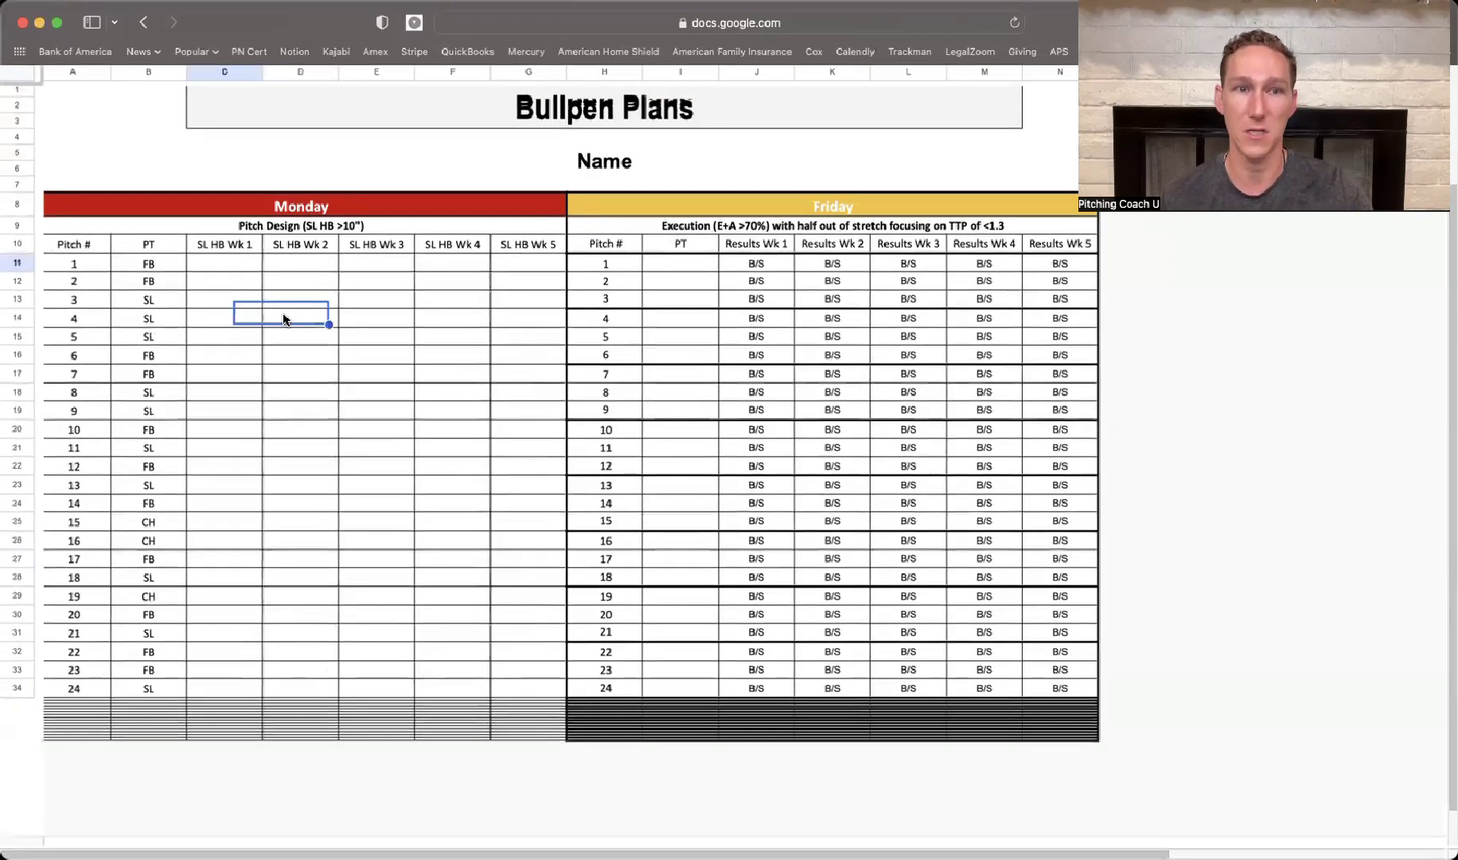
pyautogui.scroll(1, 285, 319)
pyautogui.press('Escape')
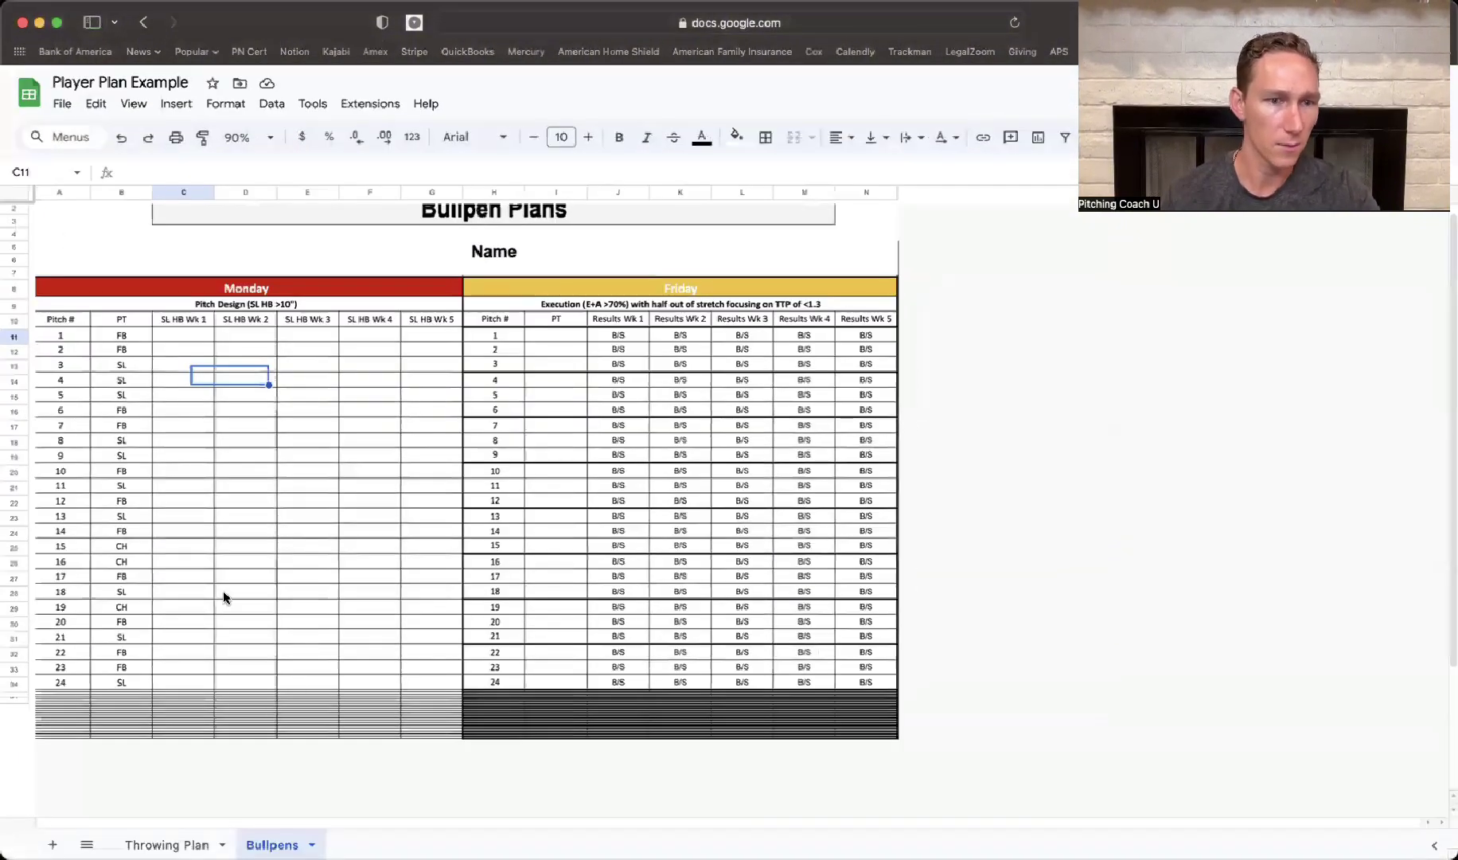
pyautogui.click(206, 548)
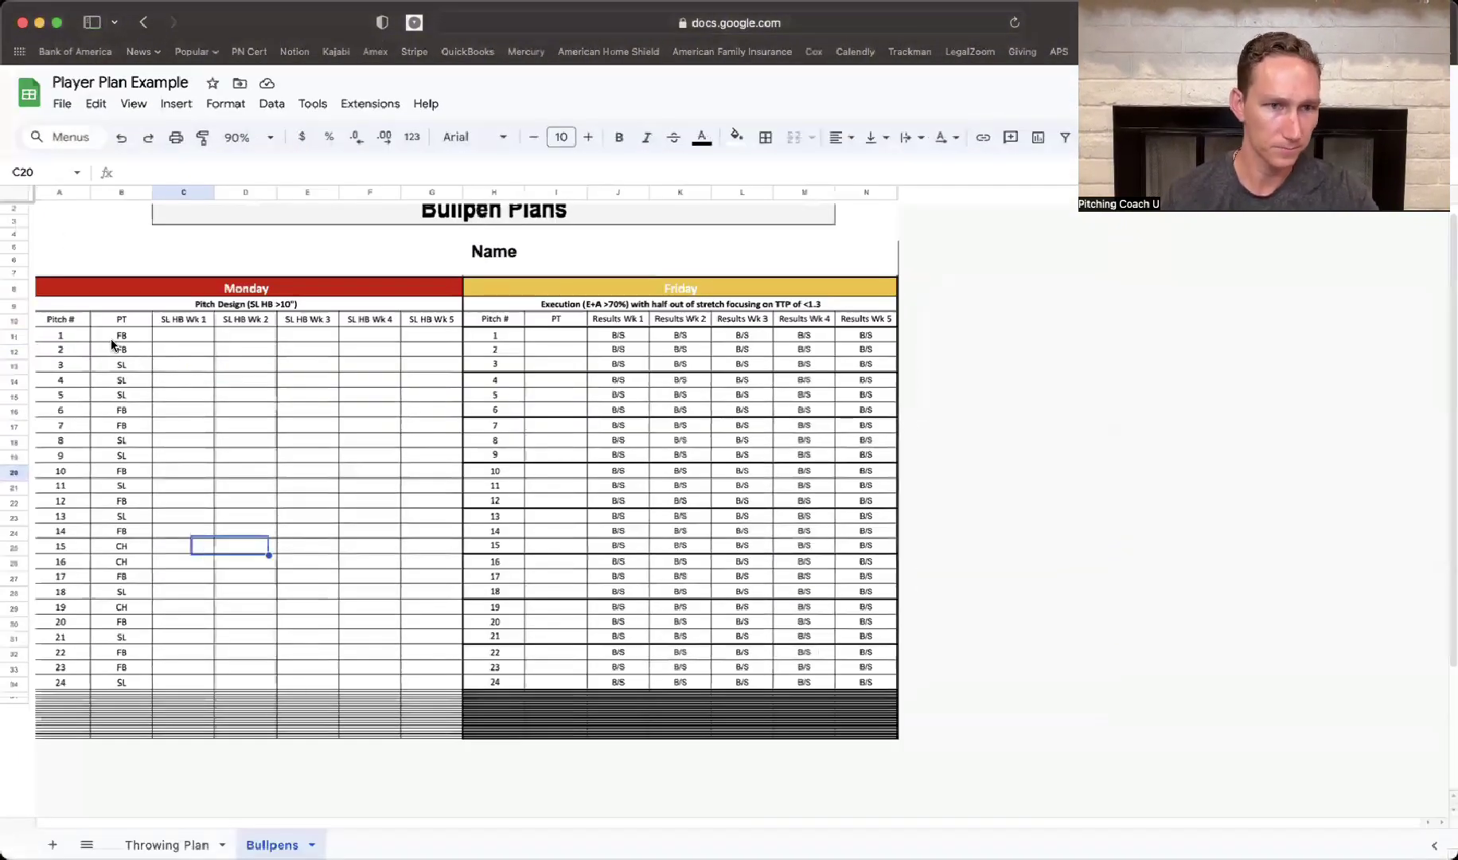
pyautogui.press('super+shift+f')
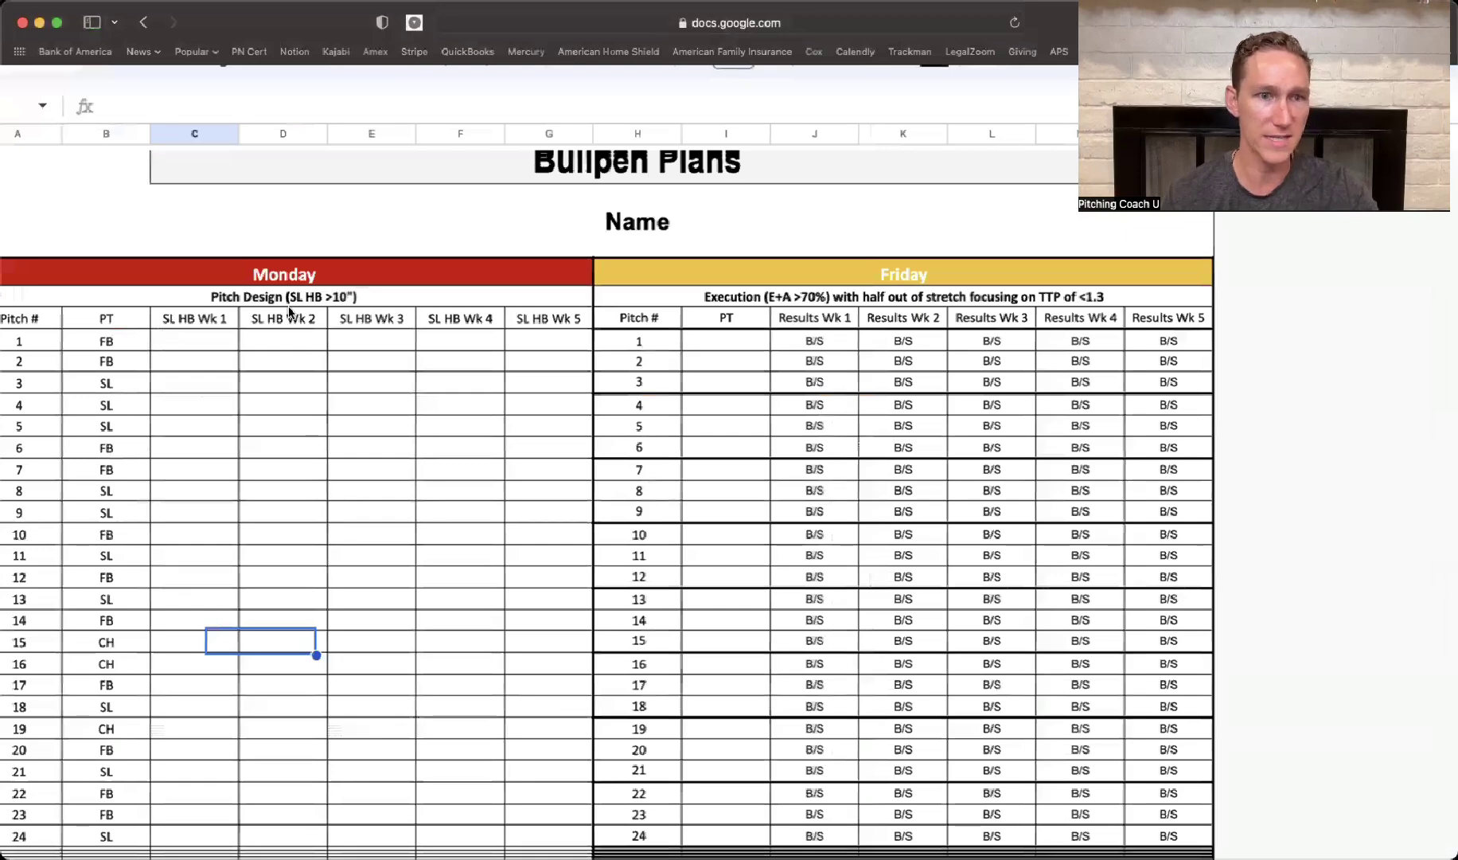
pyautogui.press('super+equal')
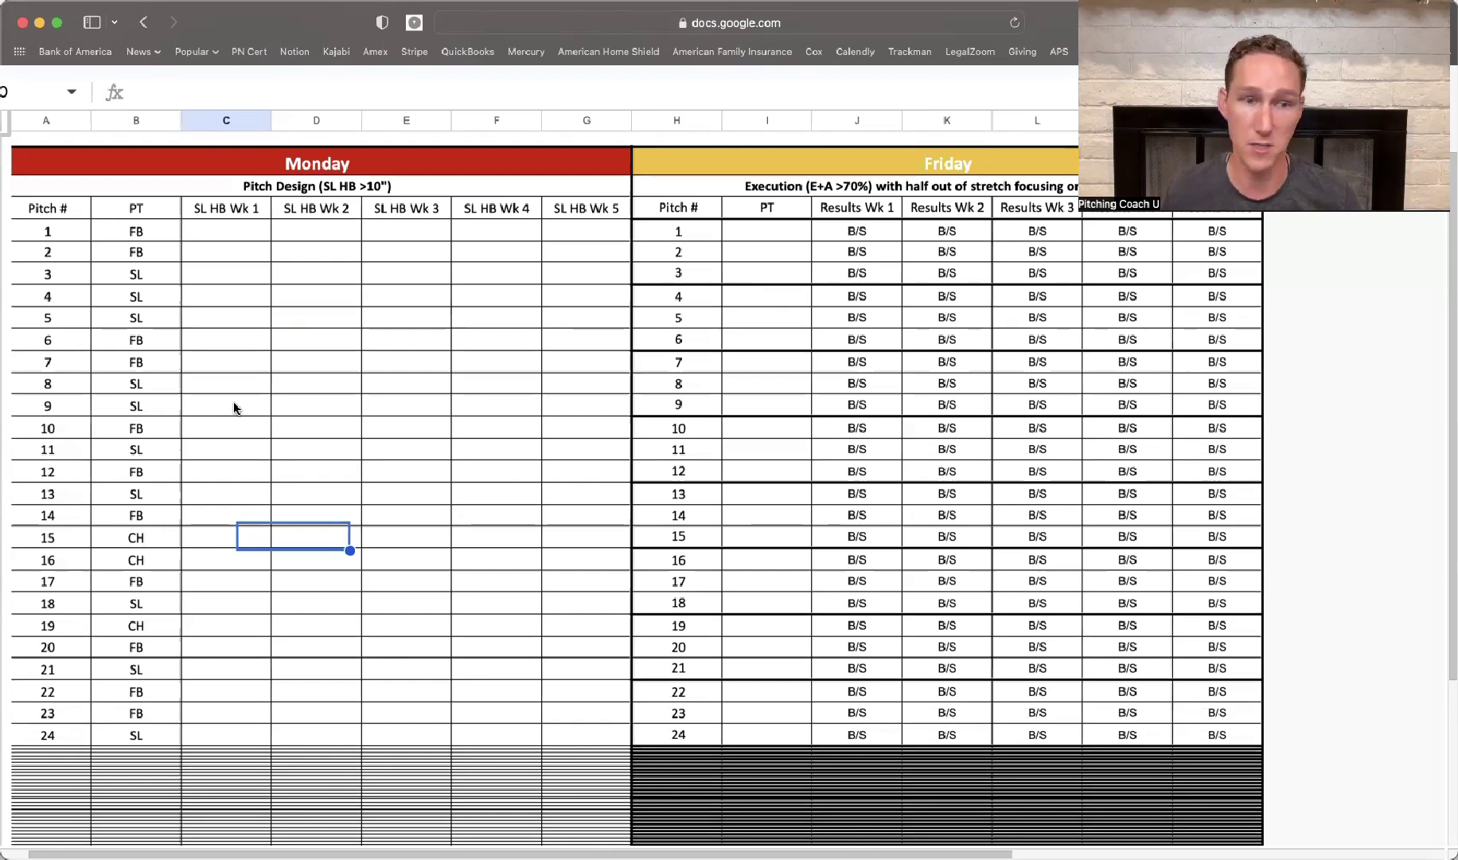
pyautogui.scroll(3, 248, 209)
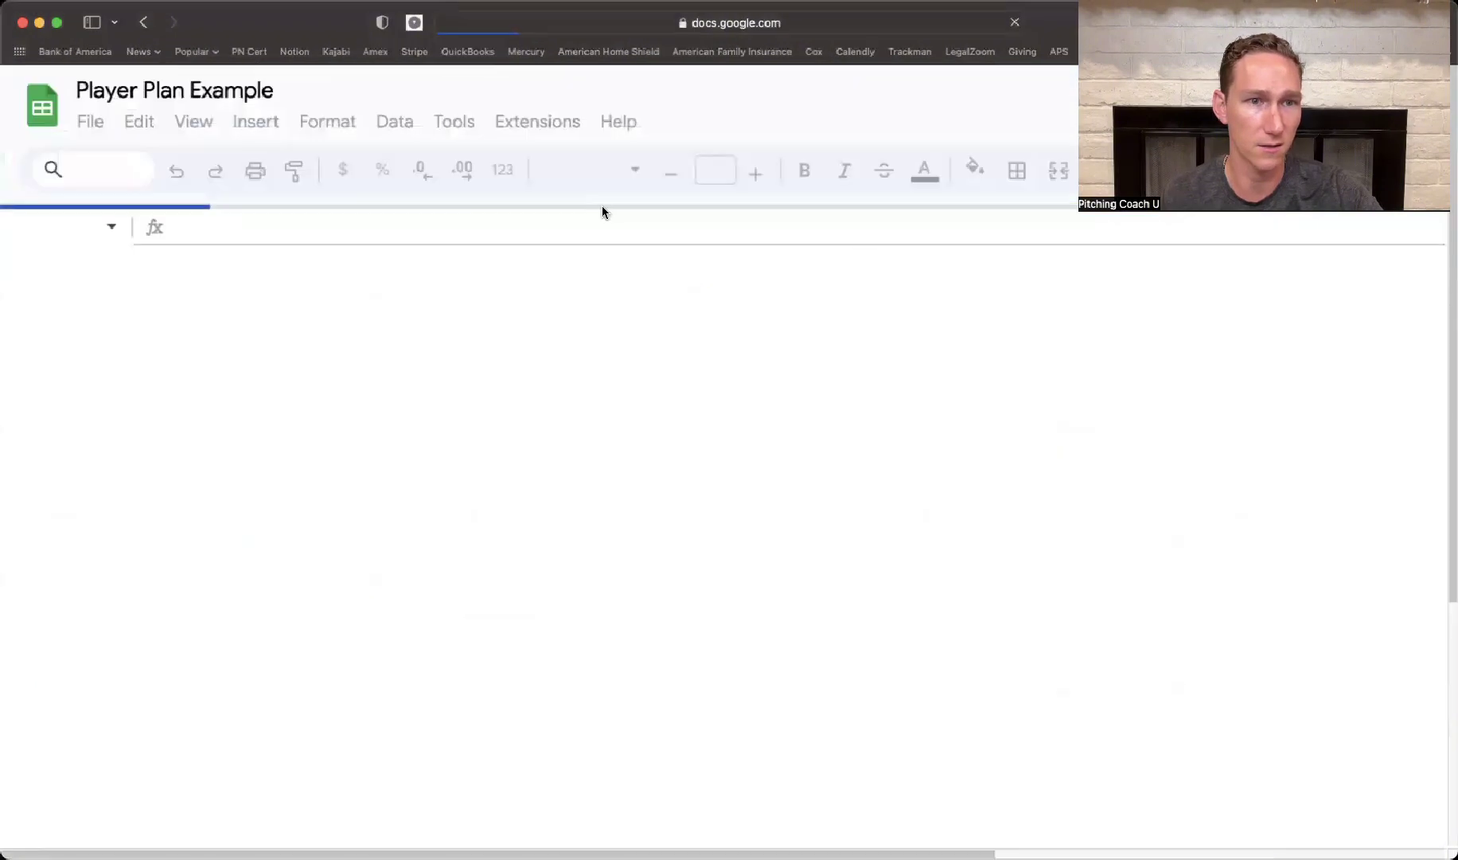
pyautogui.scroll(-10, 530, 481)
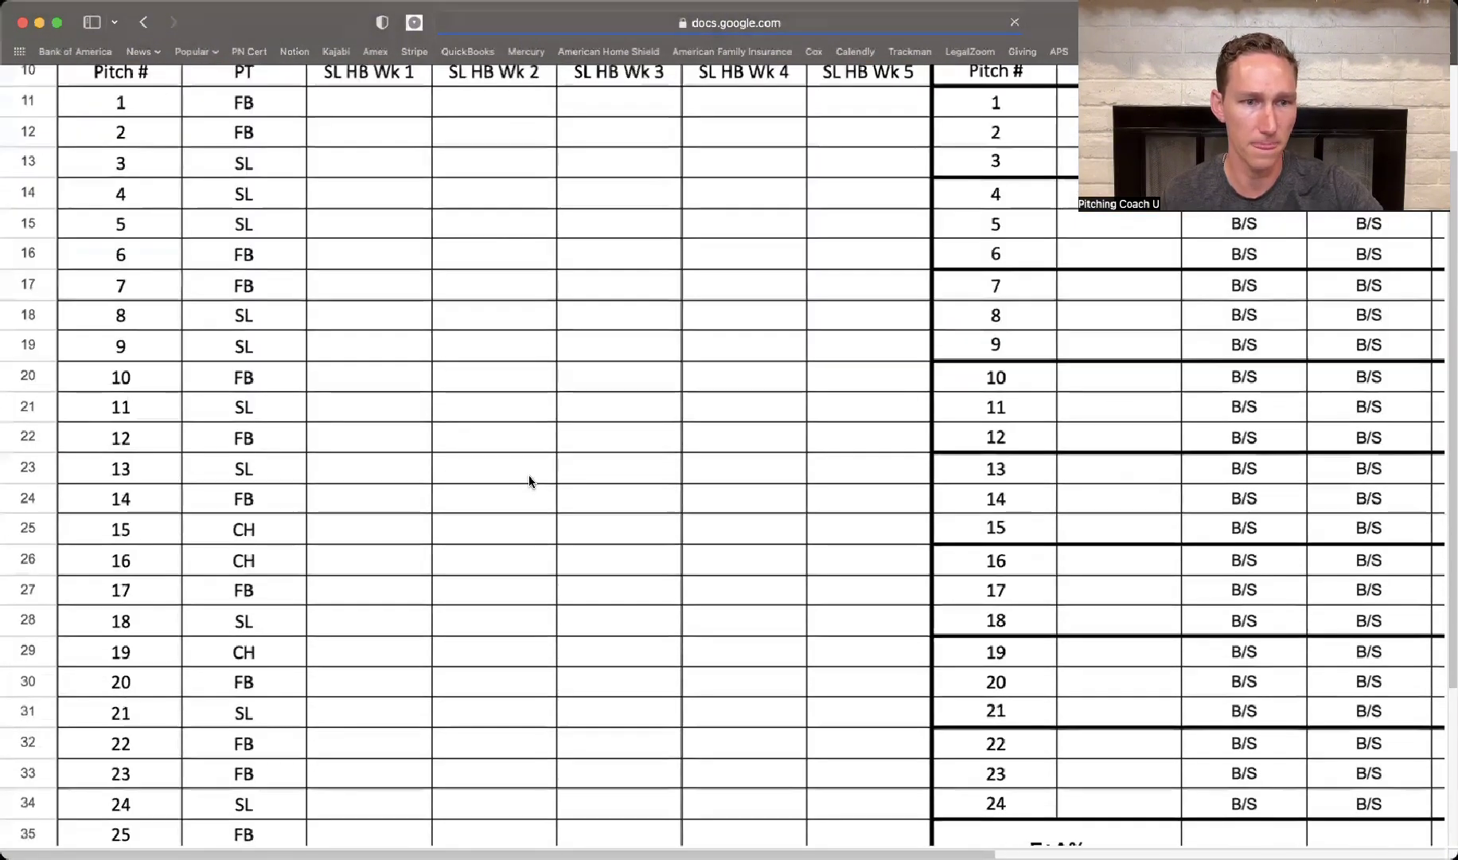
# Step: Examine Monday's Pitch Design table, from the pitch types and weekly SL HB columns down to the Average SL HB row
pyautogui.scroll(3, 530, 481)
pyautogui.scroll(5, 530, 481)
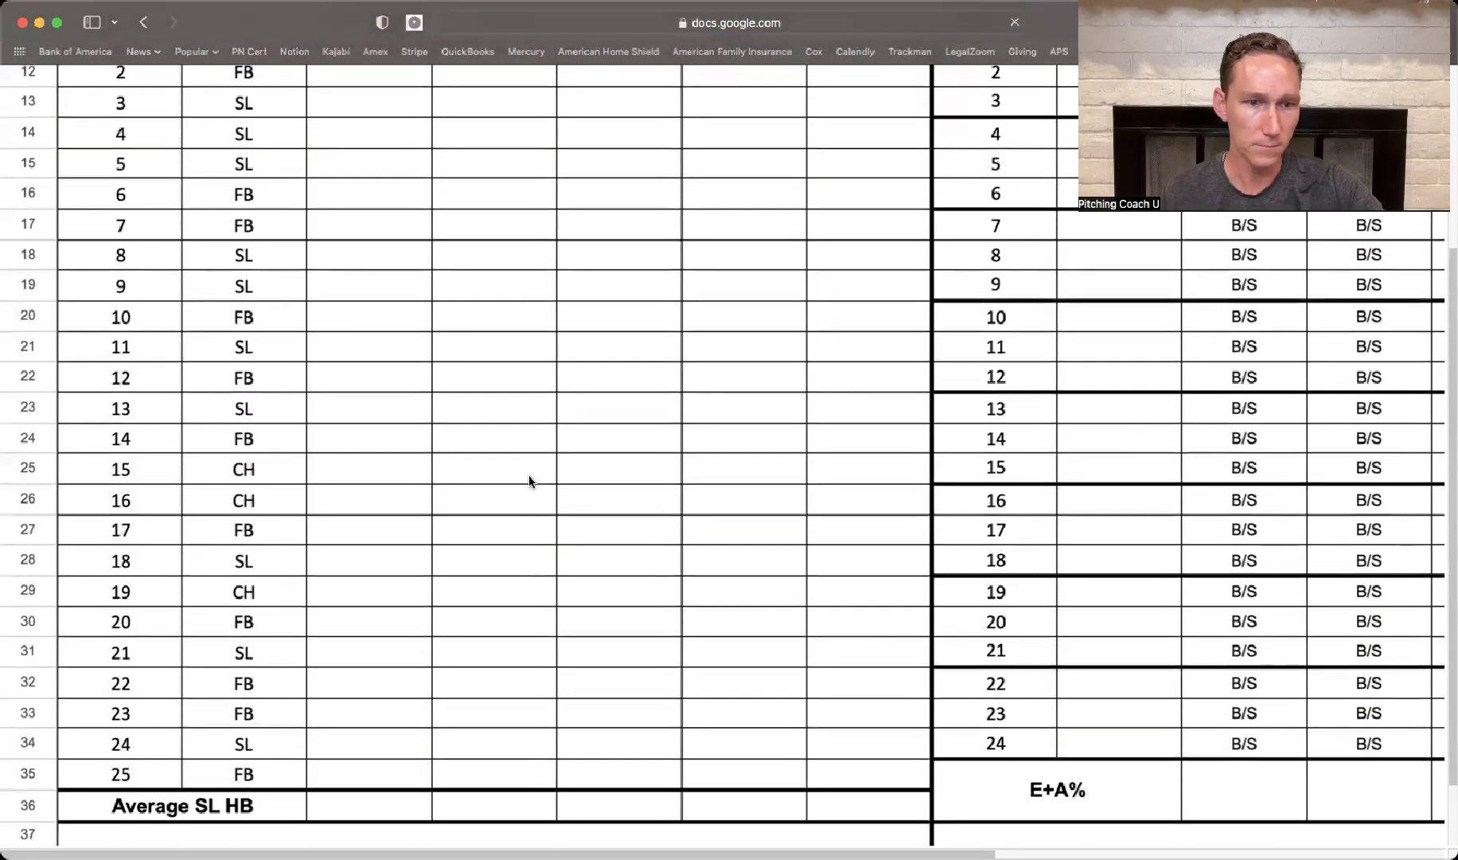
pyautogui.scroll(-3, 530, 478)
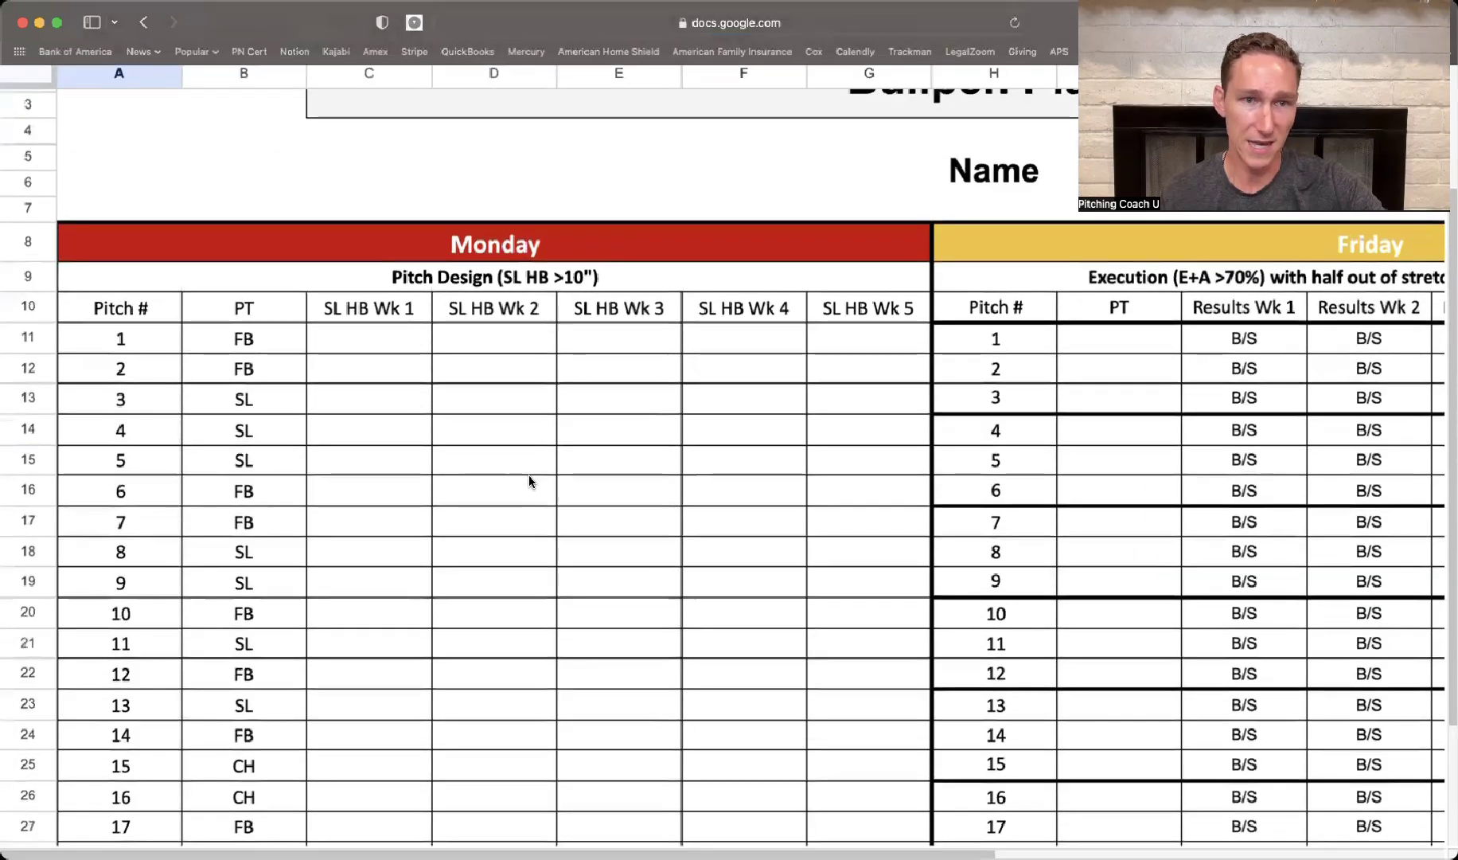
pyautogui.scroll(-1, 560, 244)
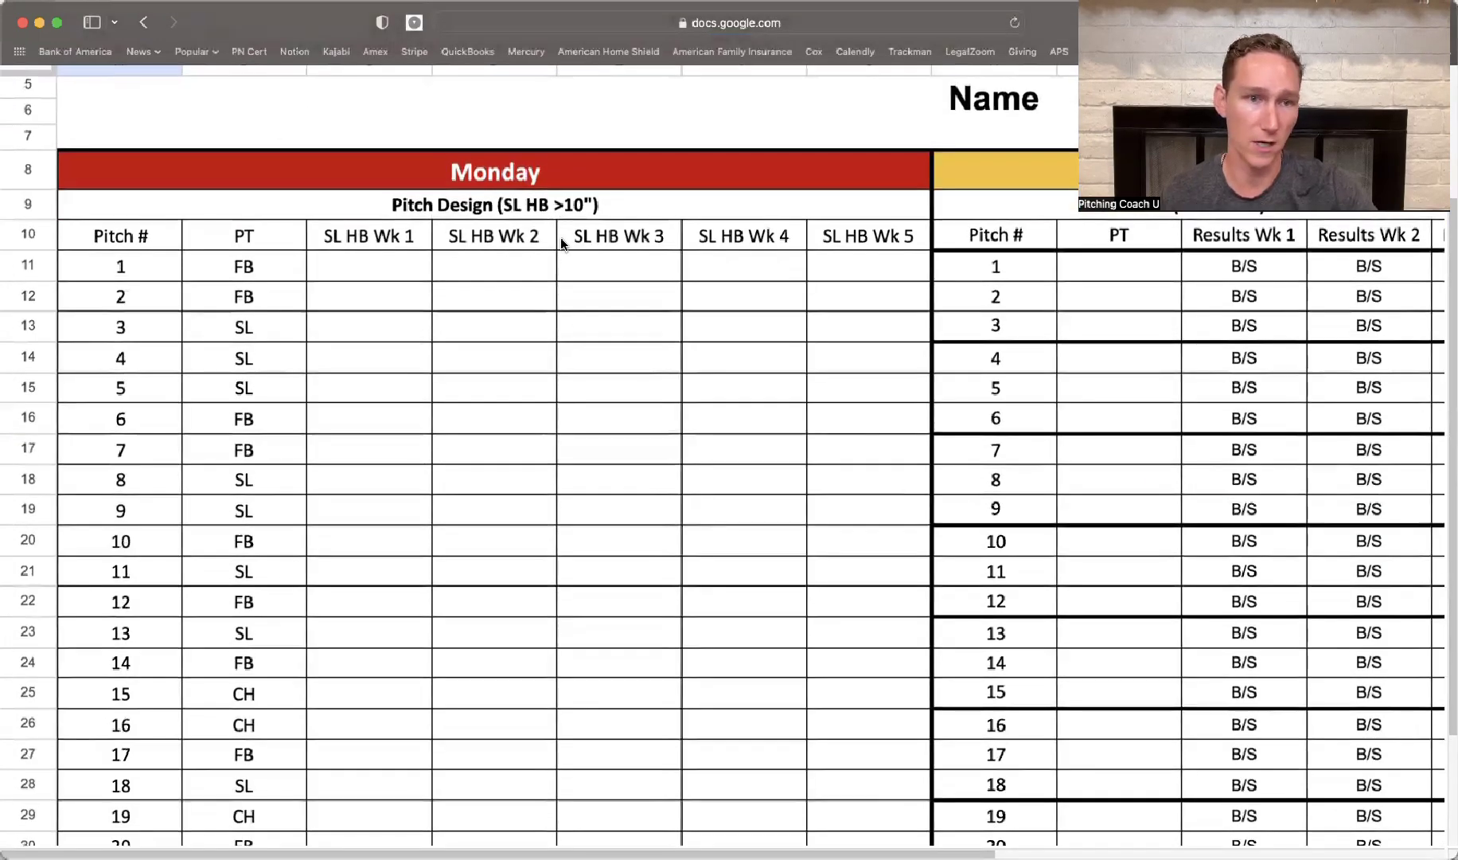
pyautogui.scroll(-1, 346, 295)
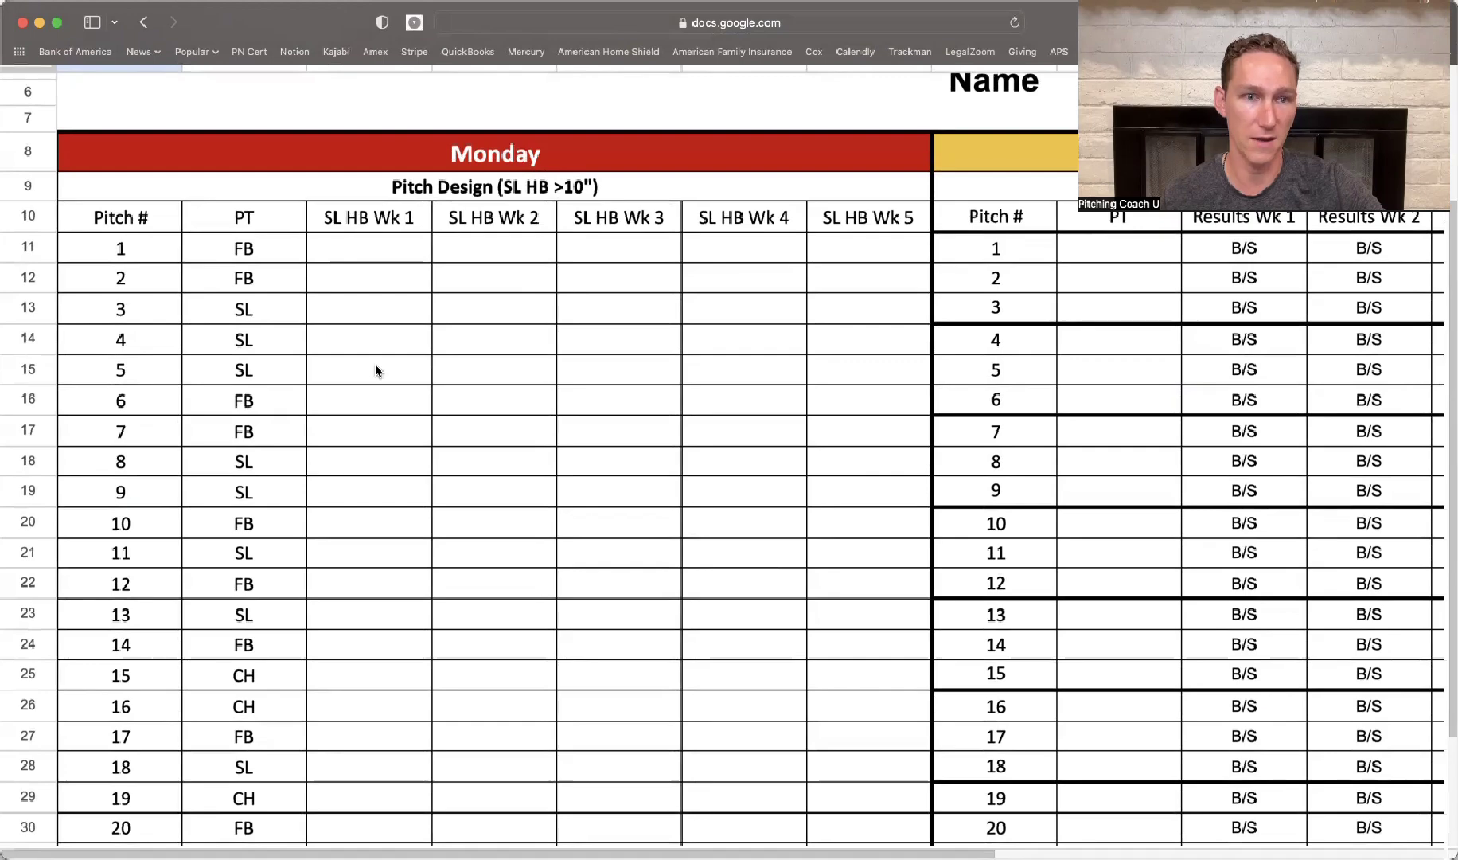
pyautogui.scroll(-3, 375, 368)
pyautogui.scroll(-3, 352, 554)
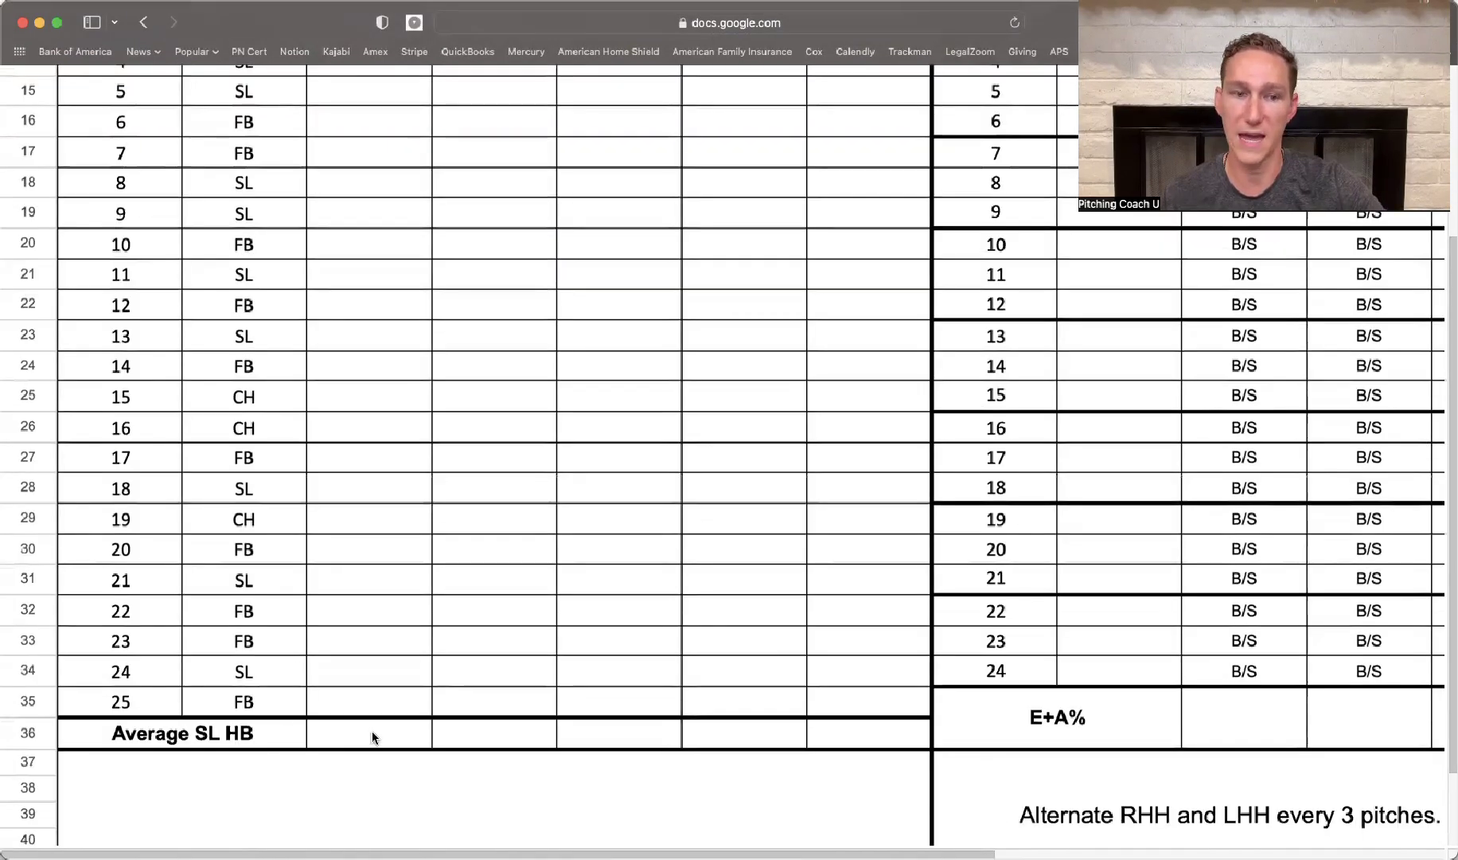
pyautogui.press('super+Home')
pyautogui.scroll(-10, 480, 510)
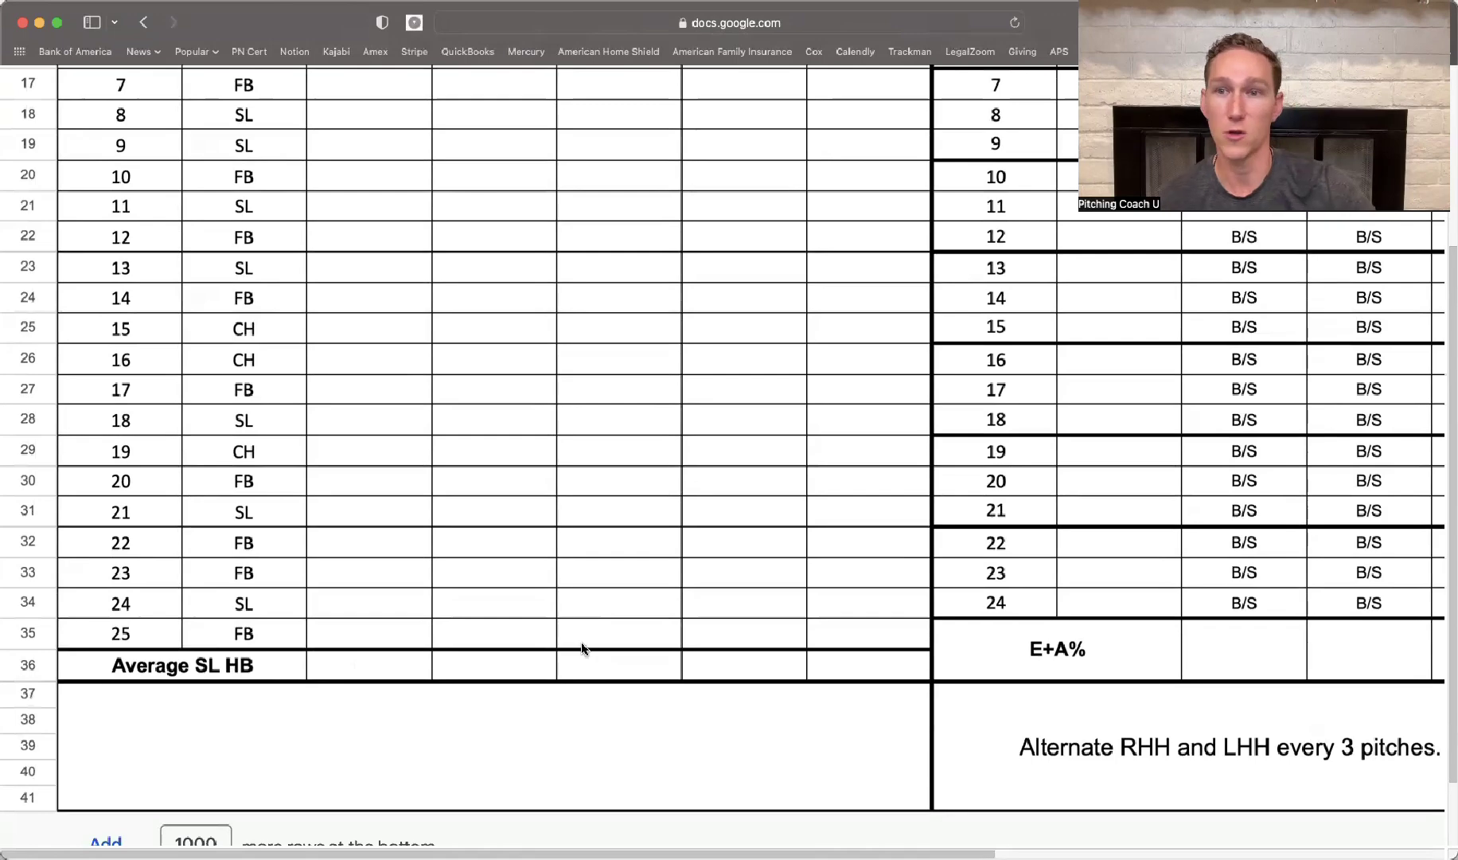
pyautogui.scroll(-1, 582, 649)
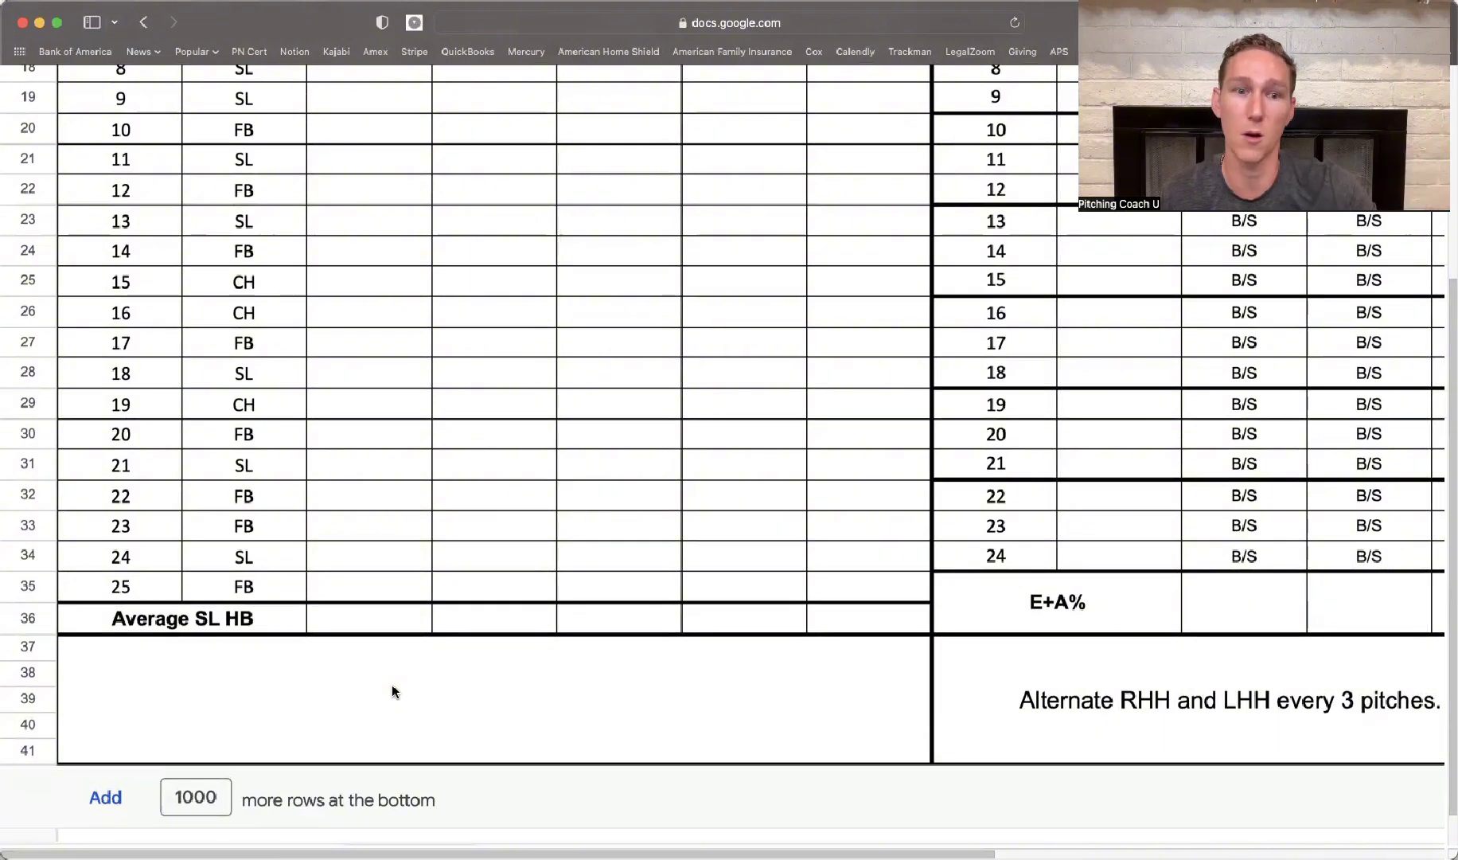
# Step: Examine Friday's Execution table, including its goal heading, the PT column and the B/S results columns for weeks 1 to 5
pyautogui.scroll(10, 566, 568)
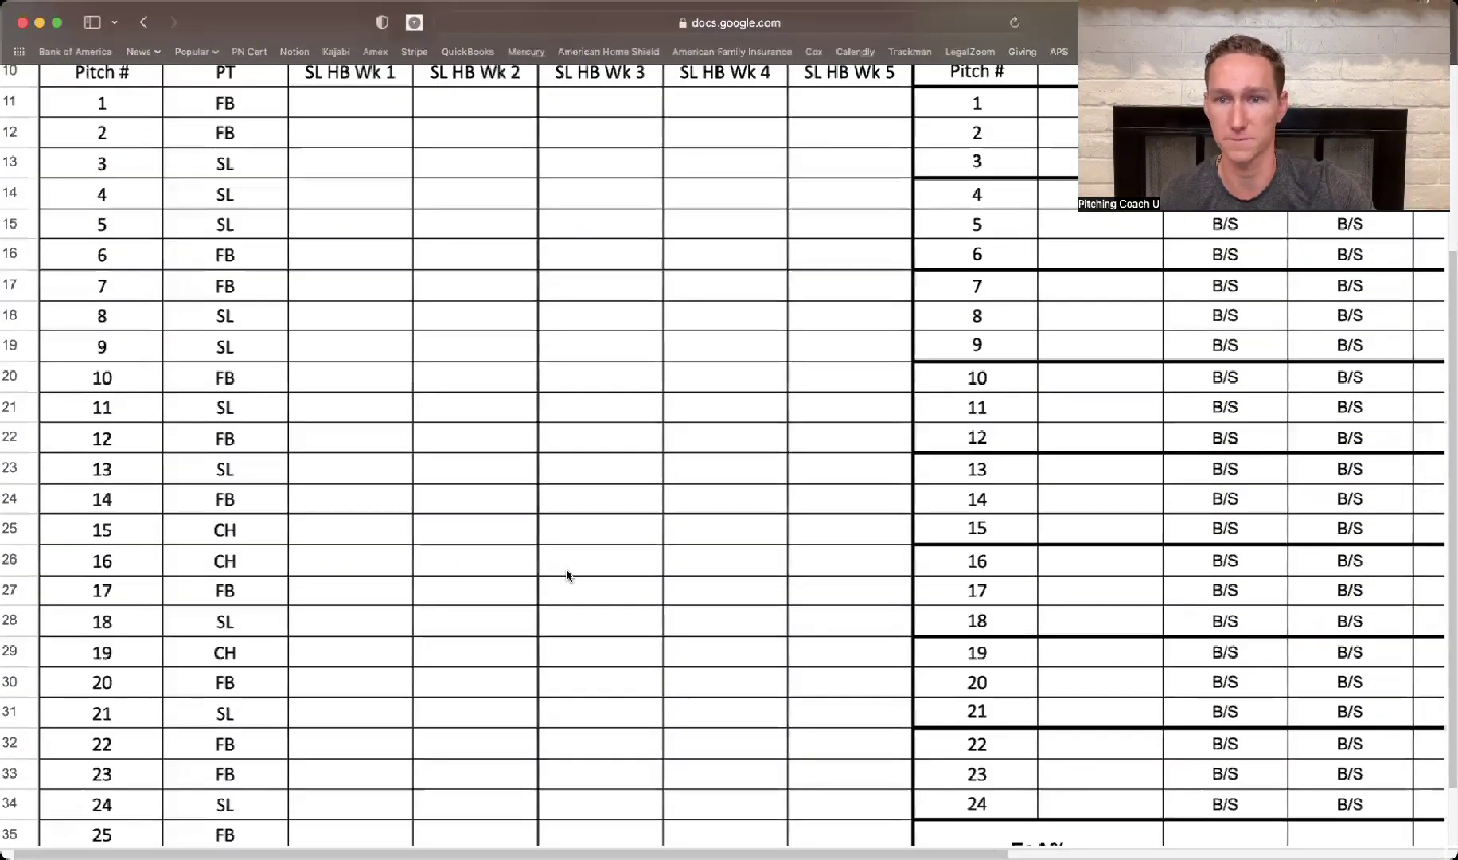
pyautogui.scroll(5, 566, 568)
pyautogui.hscroll(3, 566, 568)
pyautogui.hscroll(3, 916, 255)
pyautogui.scroll(-1, 915, 255)
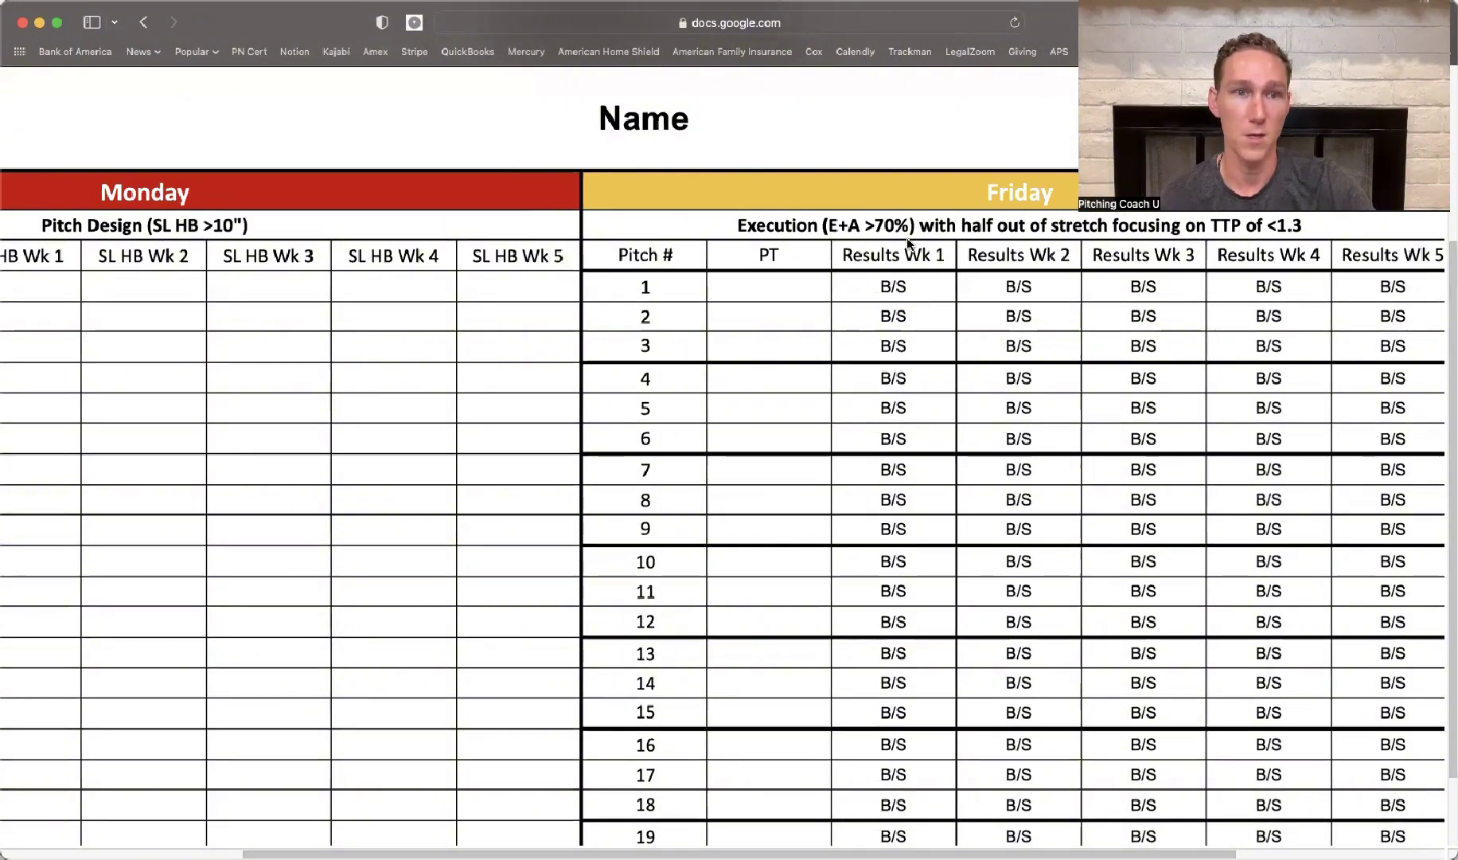
pyautogui.scroll(-2, 908, 242)
pyautogui.scroll(3, 907, 237)
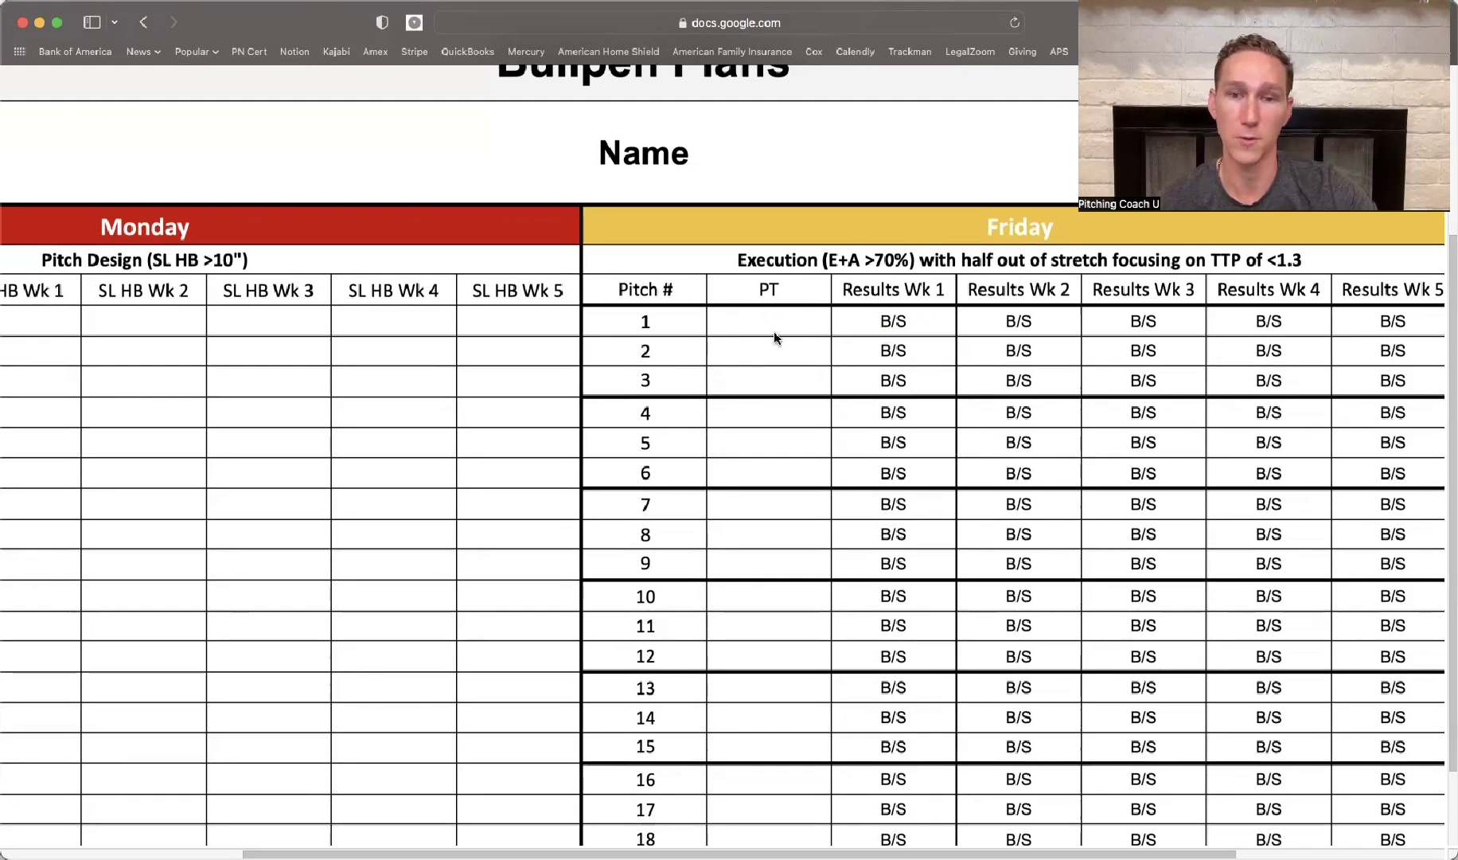
pyautogui.scroll(-5, 778, 348)
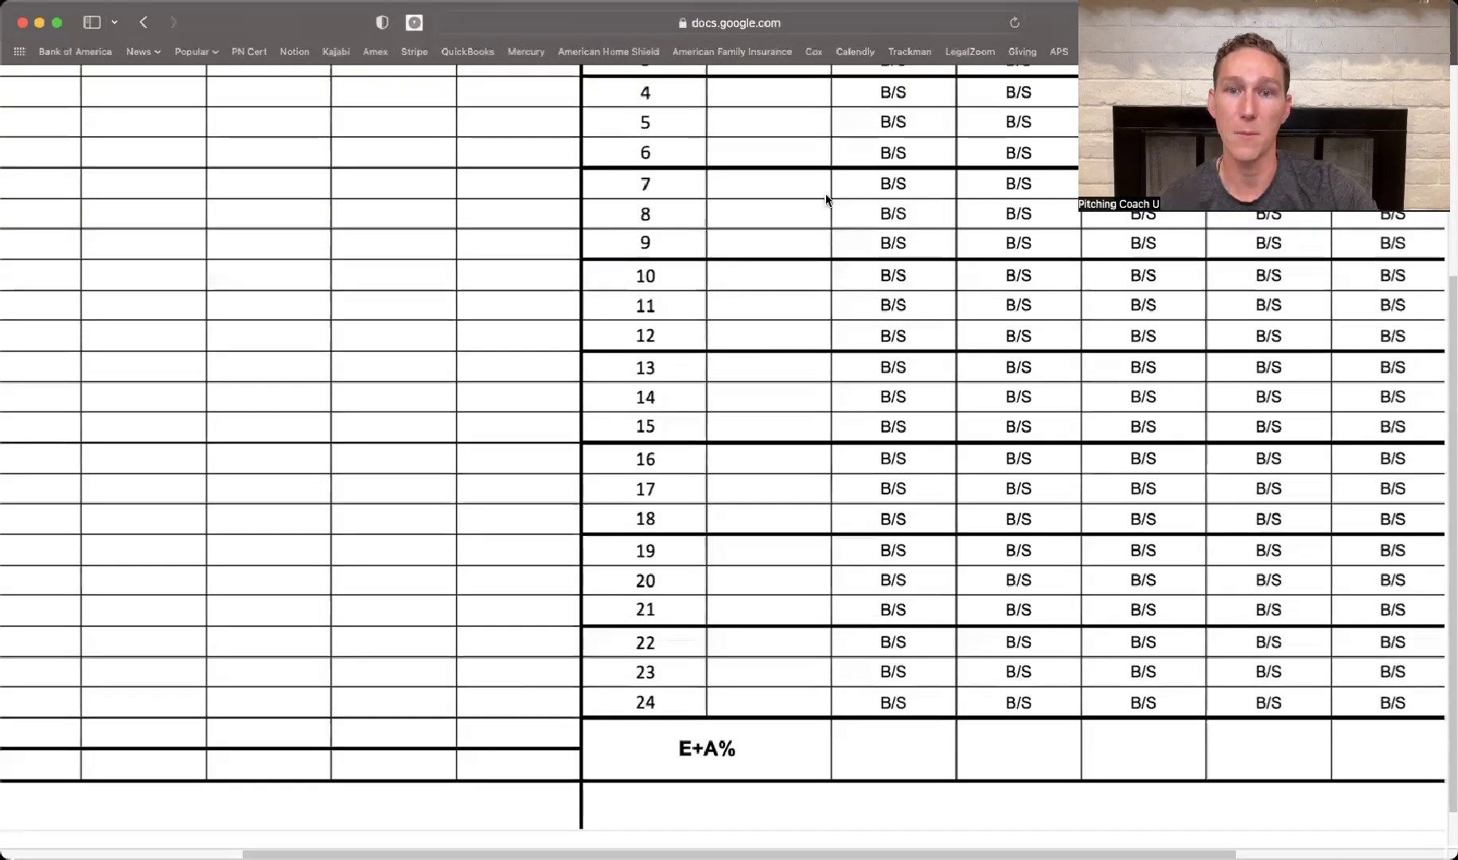
pyautogui.scroll(-2, 854, 378)
pyautogui.scroll(10, 859, 357)
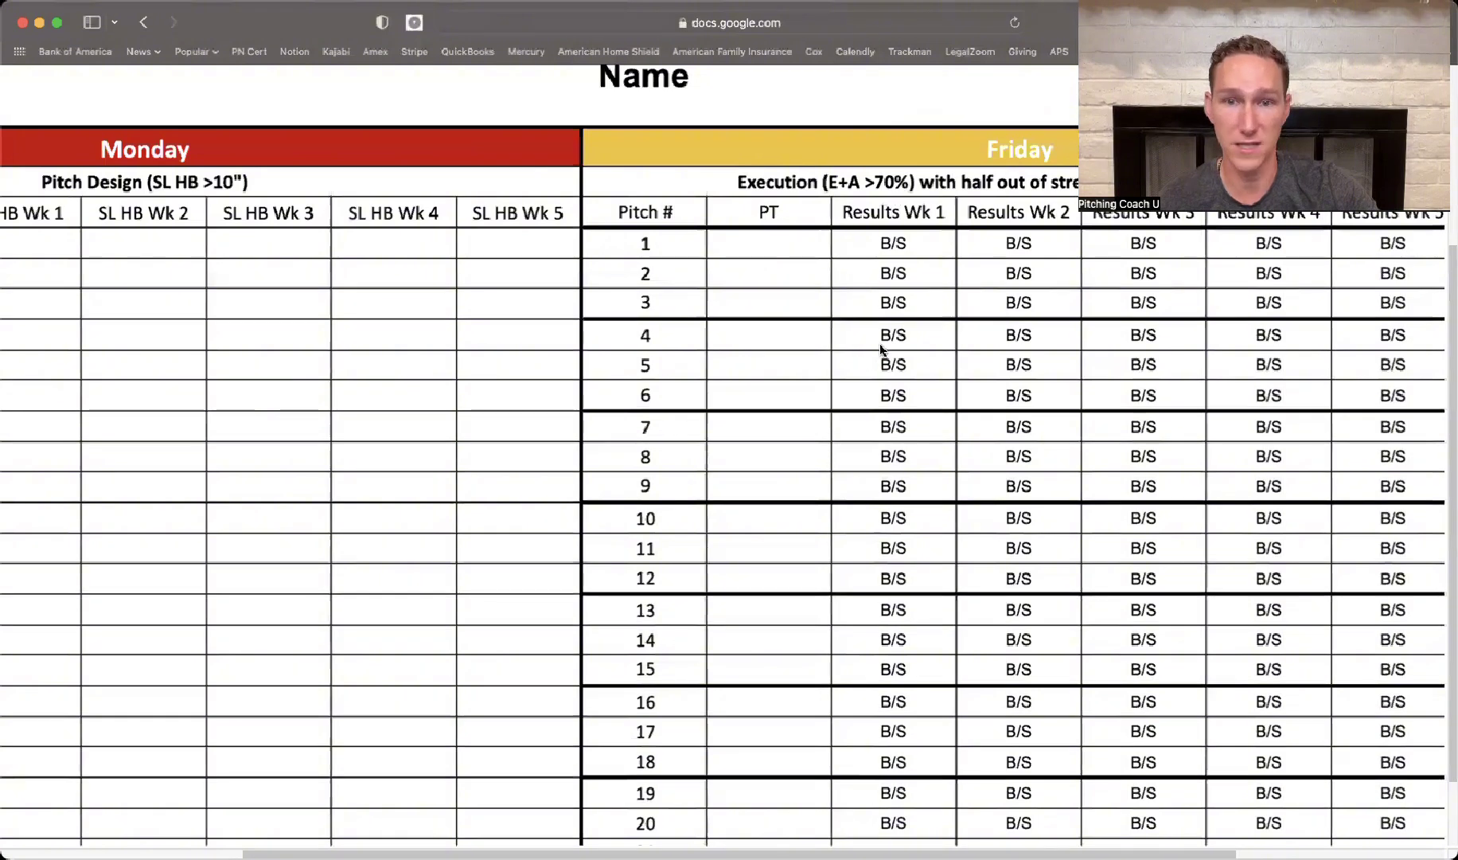
pyautogui.scroll(3, 878, 353)
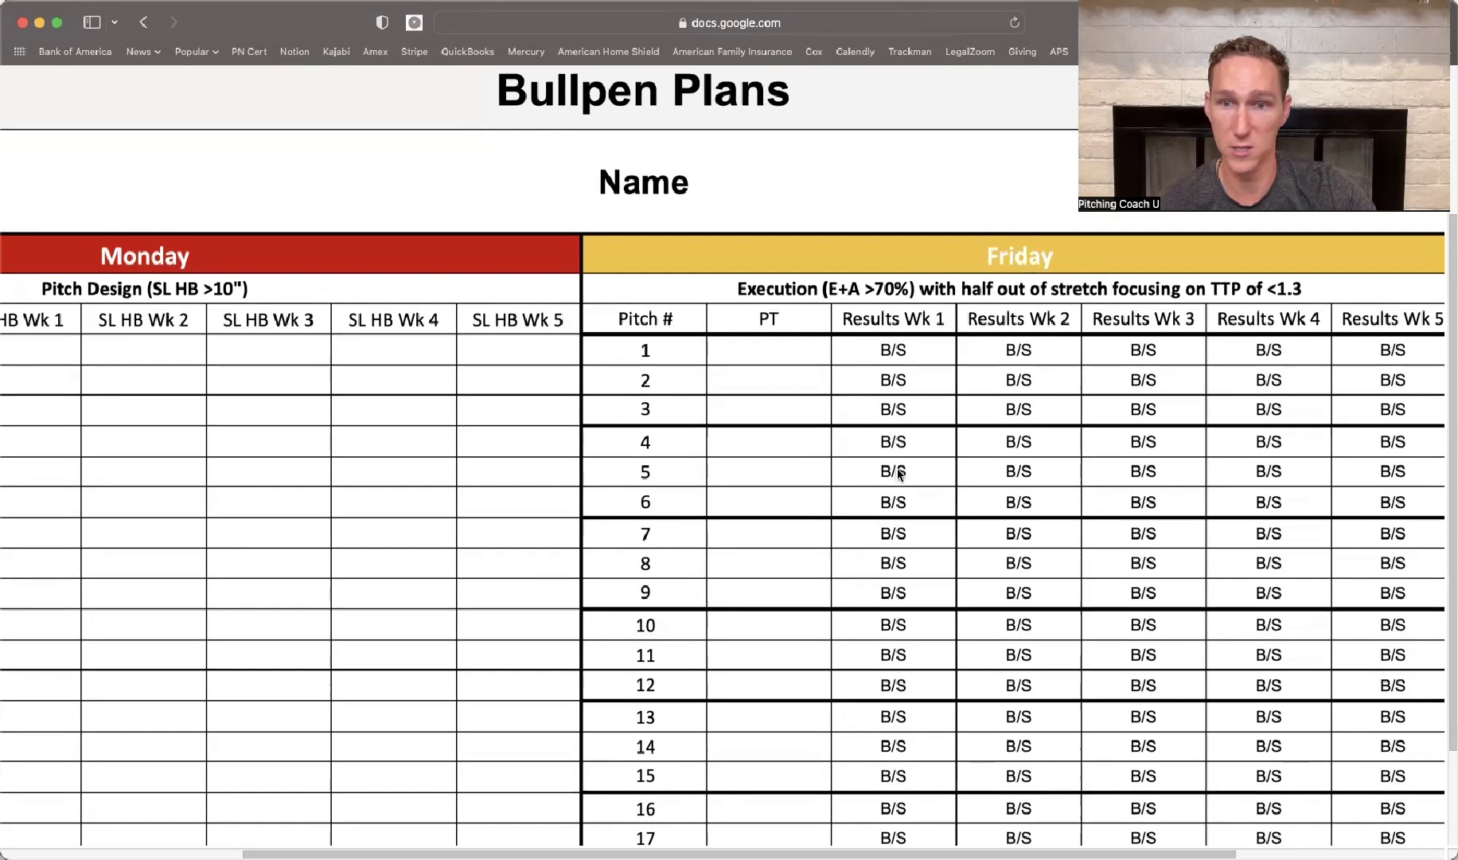
pyautogui.scroll(-1, 907, 547)
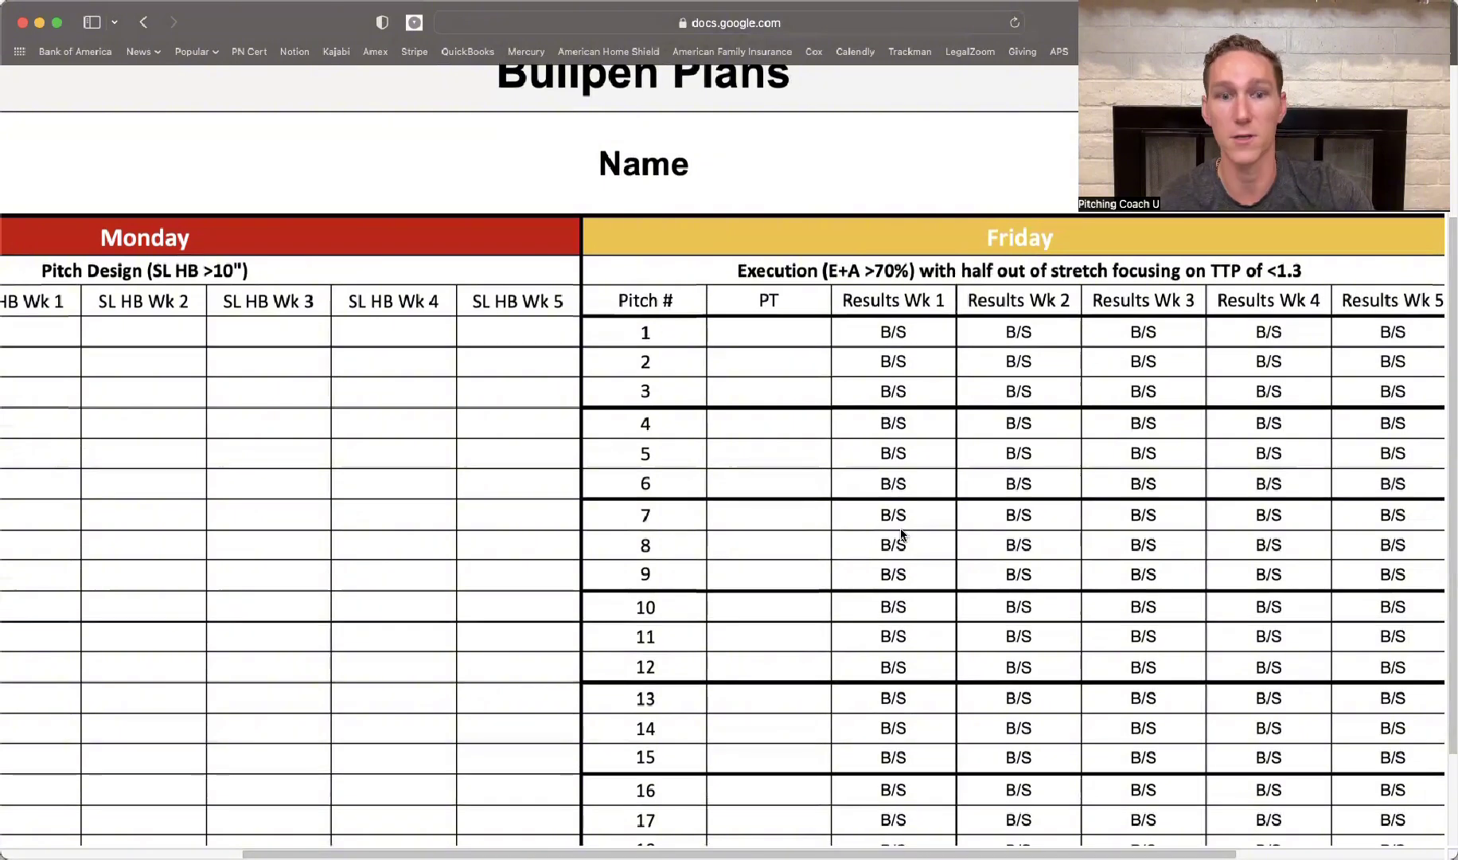
# Step: Review Friday's E+A% row and the hitter-alternation note beneath it, comparing them with the three-pitch groups and the PT column
pyautogui.scroll(-3, 902, 533)
pyautogui.scroll(-10, 1037, 585)
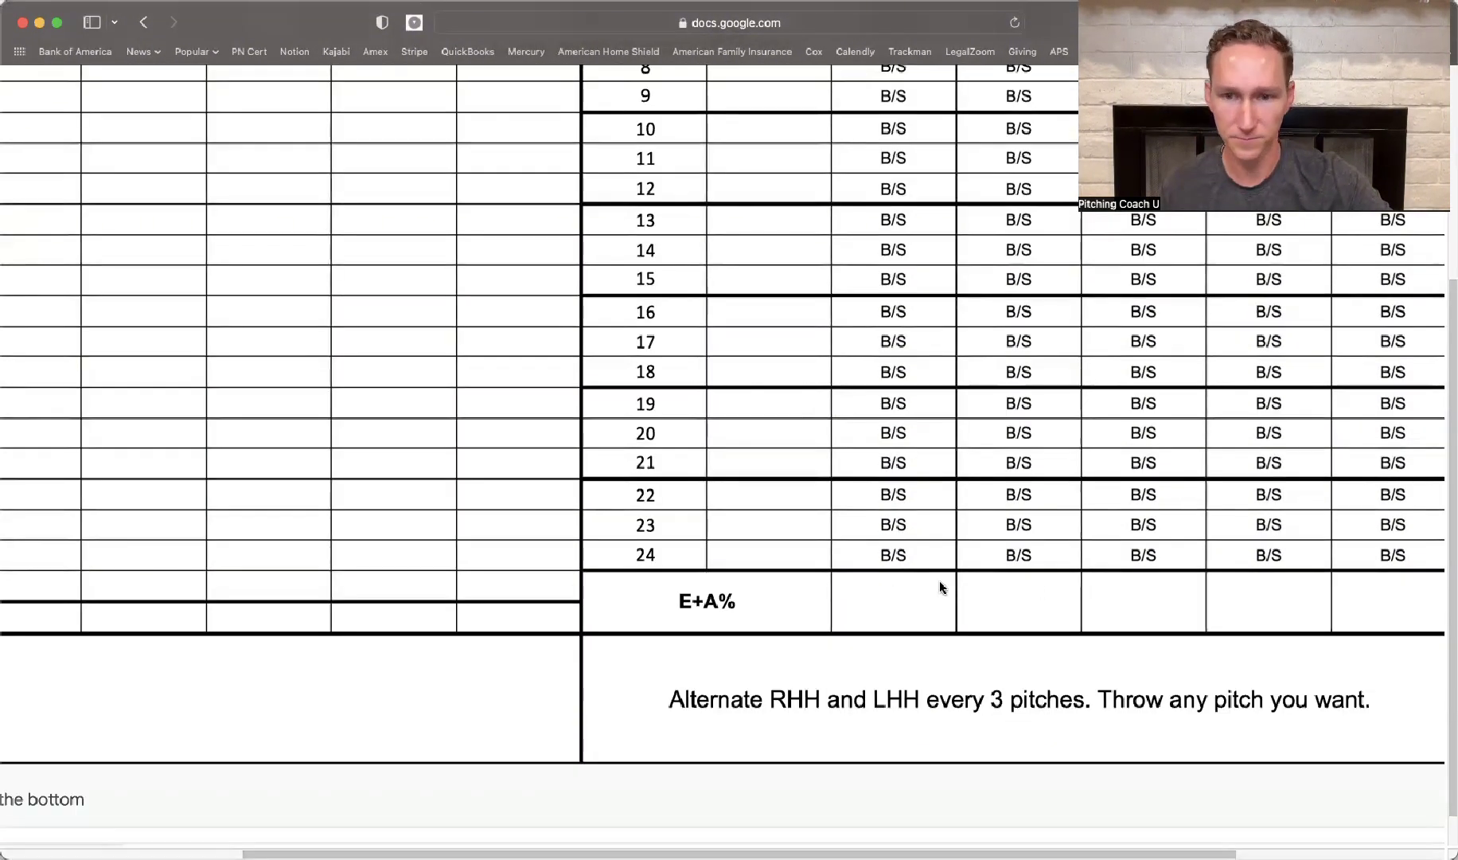
pyautogui.scroll(1, 941, 587)
pyautogui.scroll(1, 888, 657)
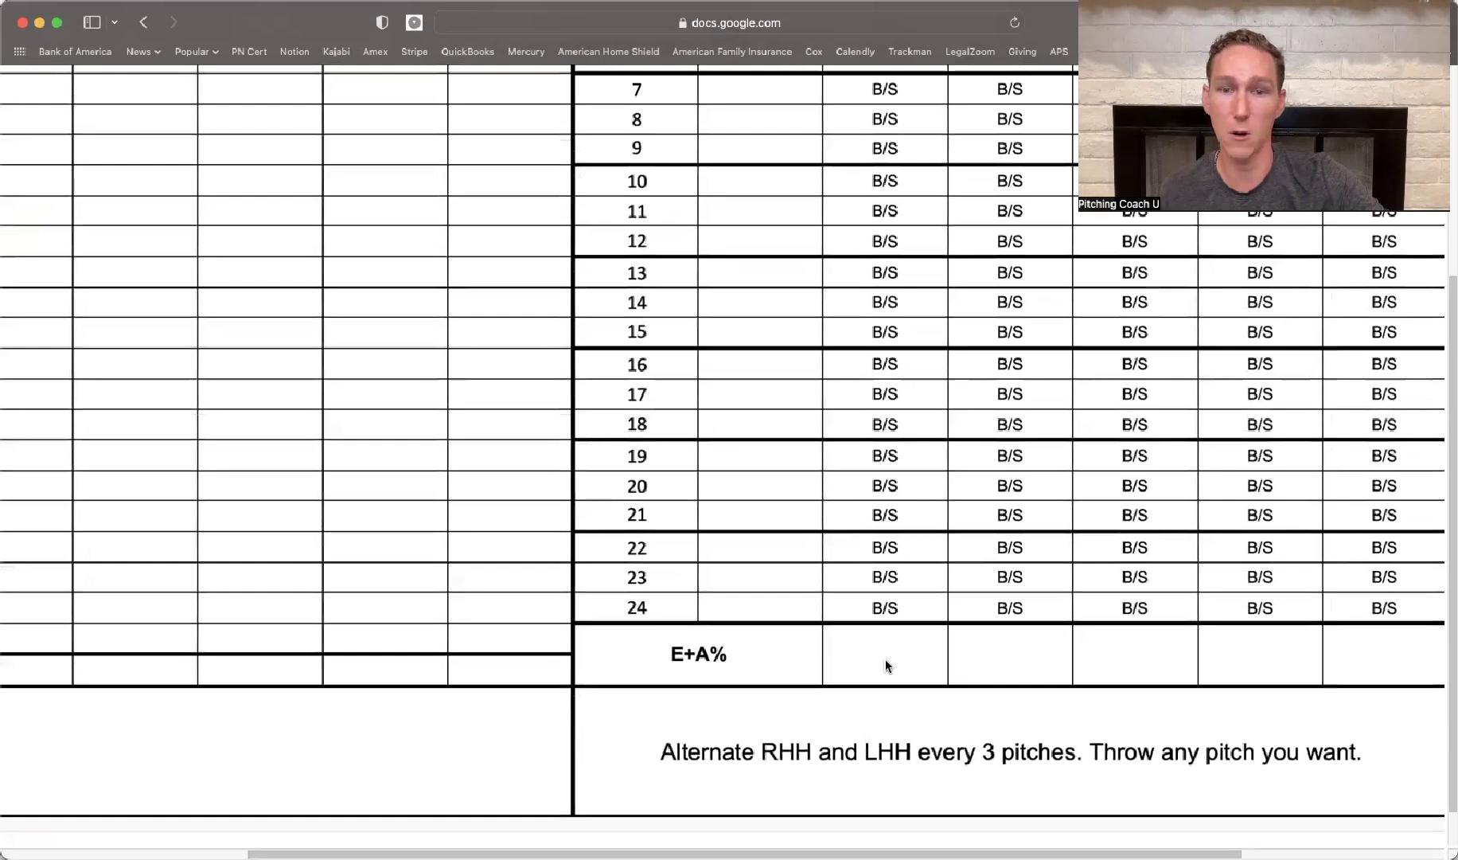
pyautogui.scroll(5, 755, 557)
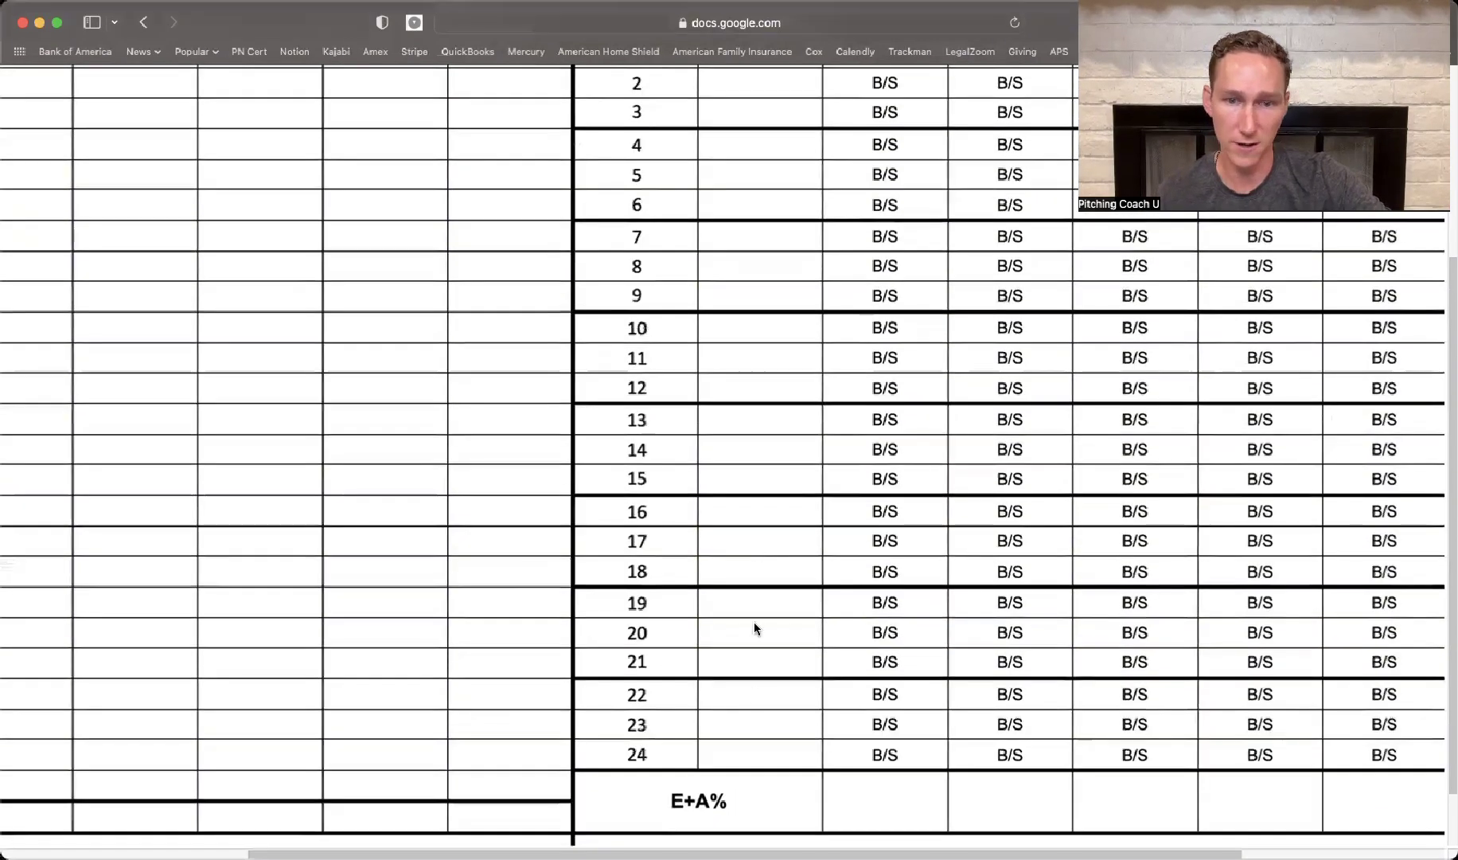
pyautogui.scroll(1, 752, 661)
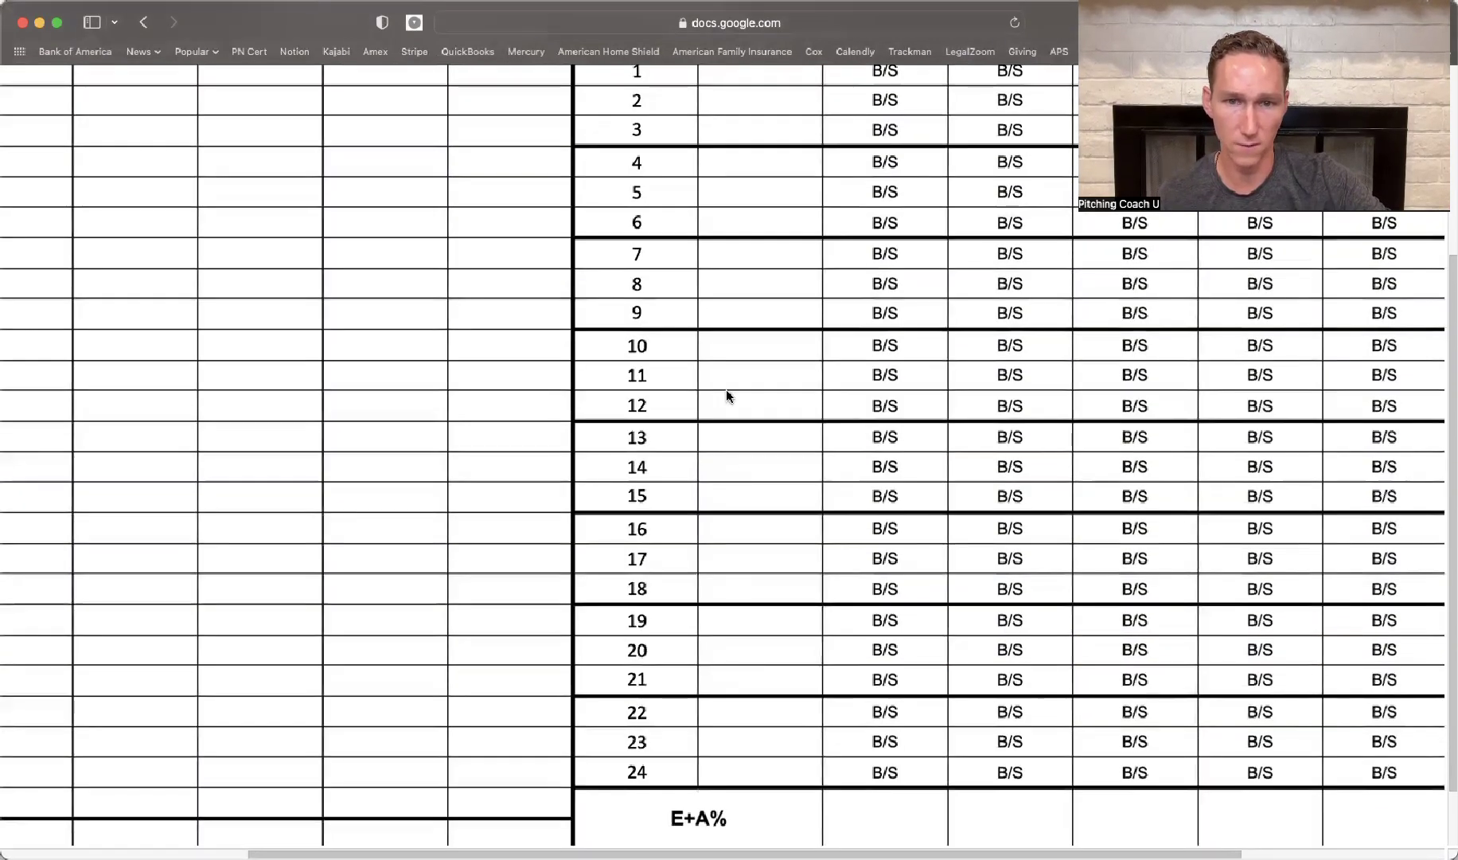
pyautogui.scroll(2, 720, 128)
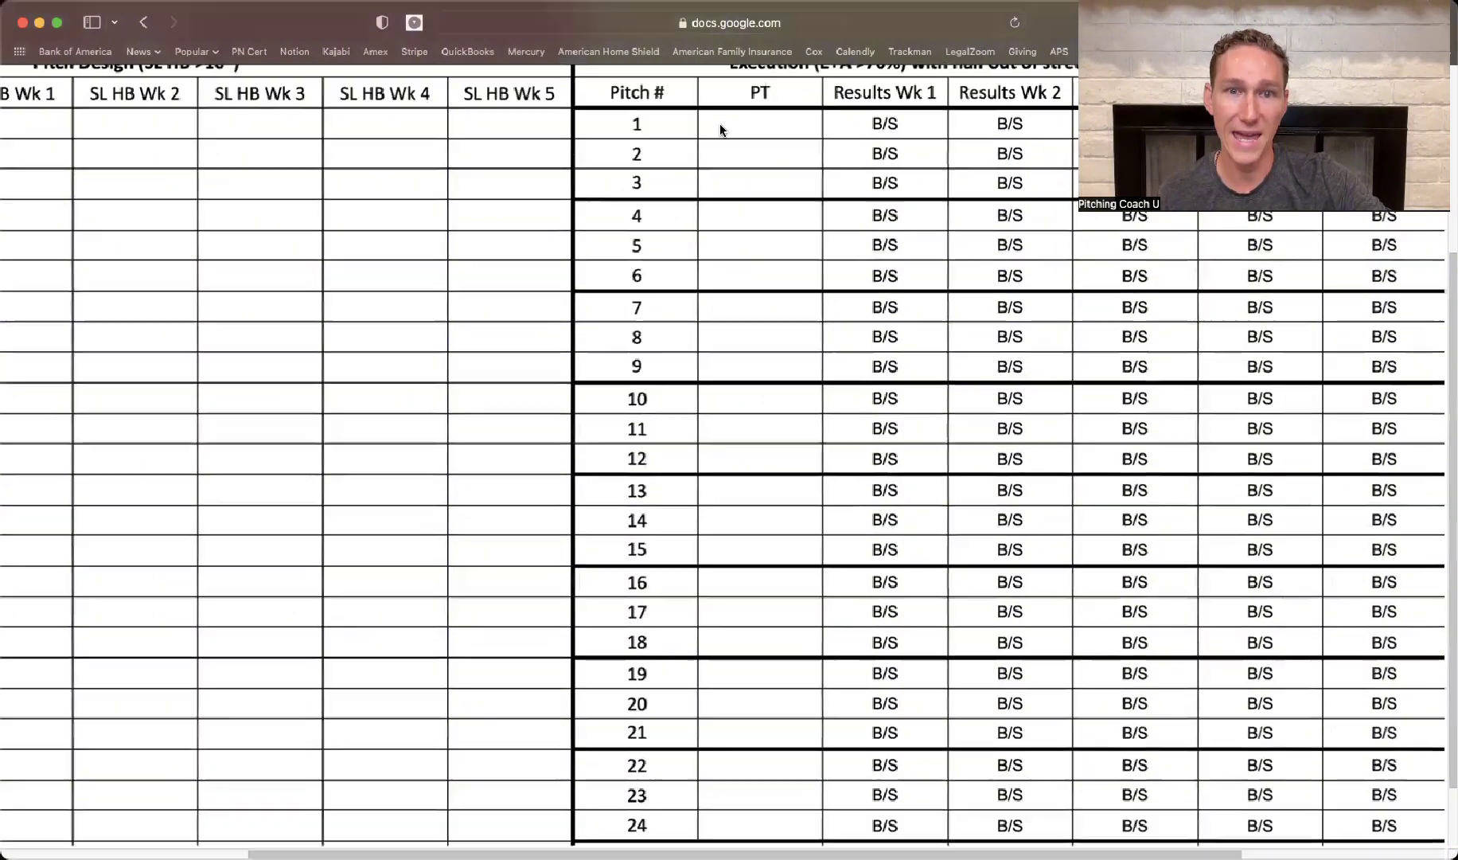
pyautogui.scroll(3, 744, 207)
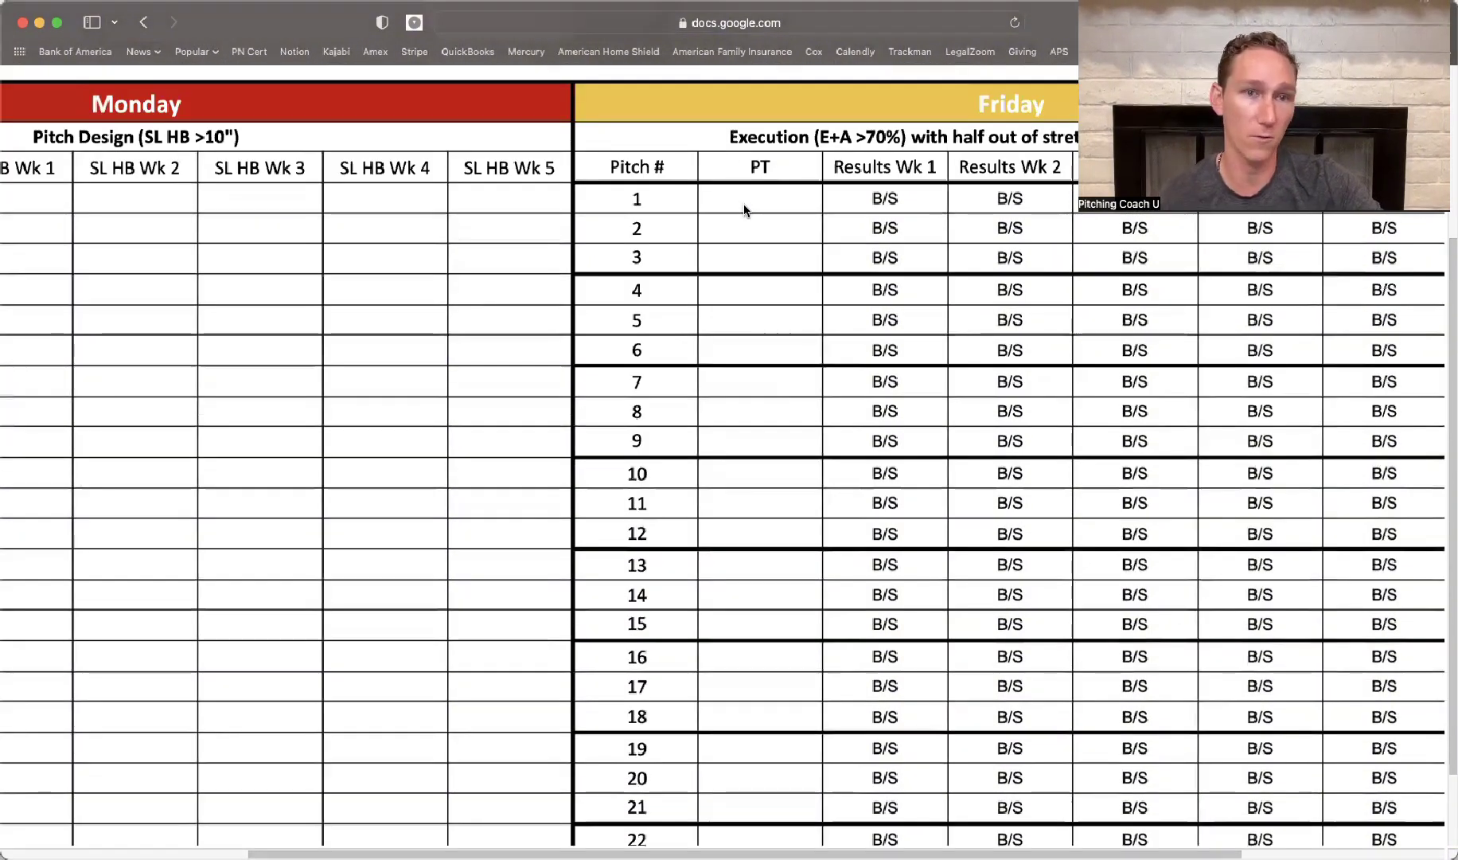
pyautogui.scroll(-10, 745, 209)
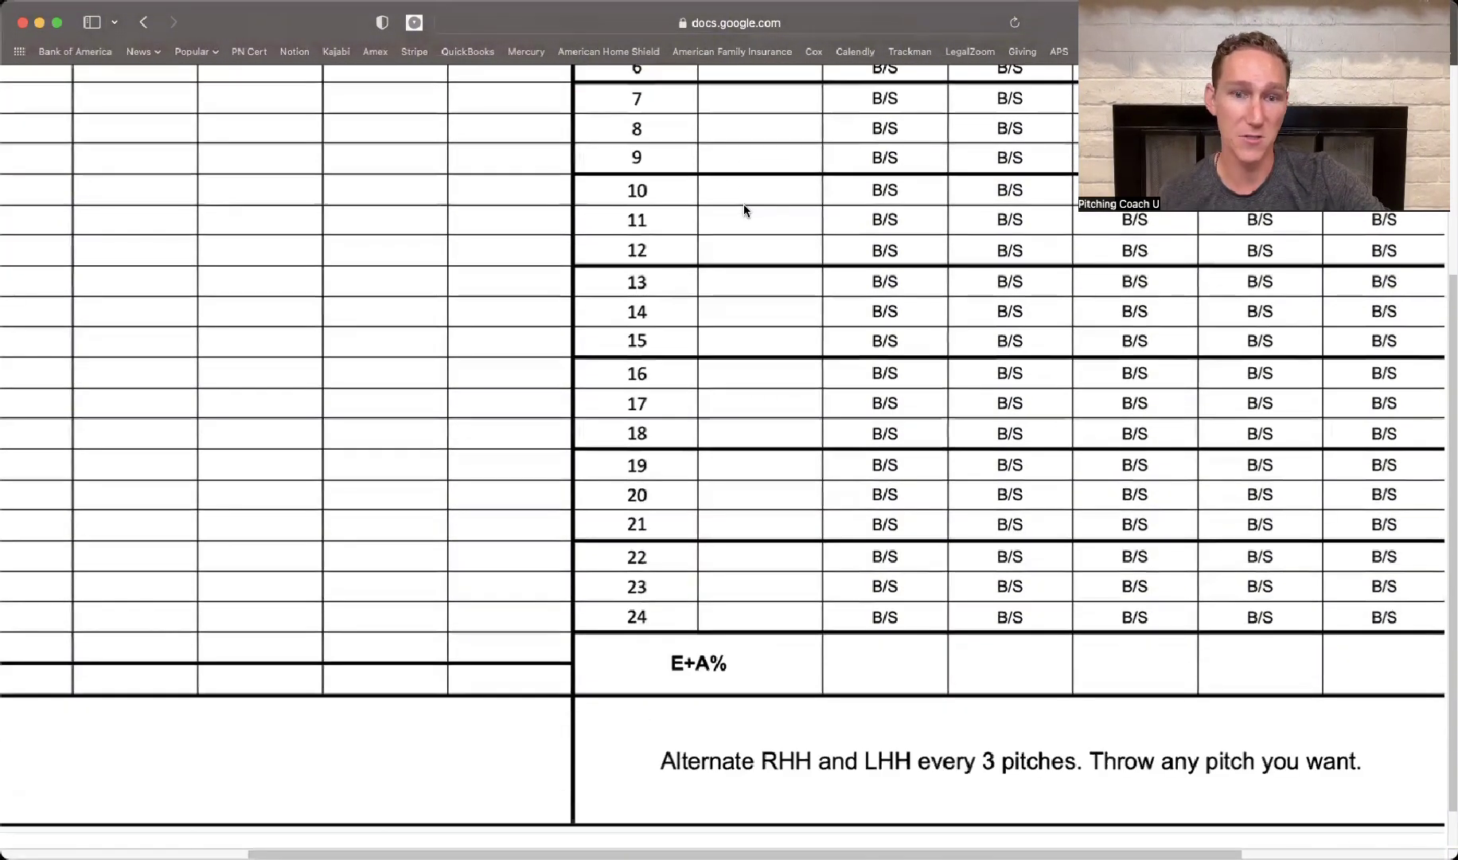
pyautogui.scroll(1, 888, 616)
pyautogui.hscroll(1, 888, 615)
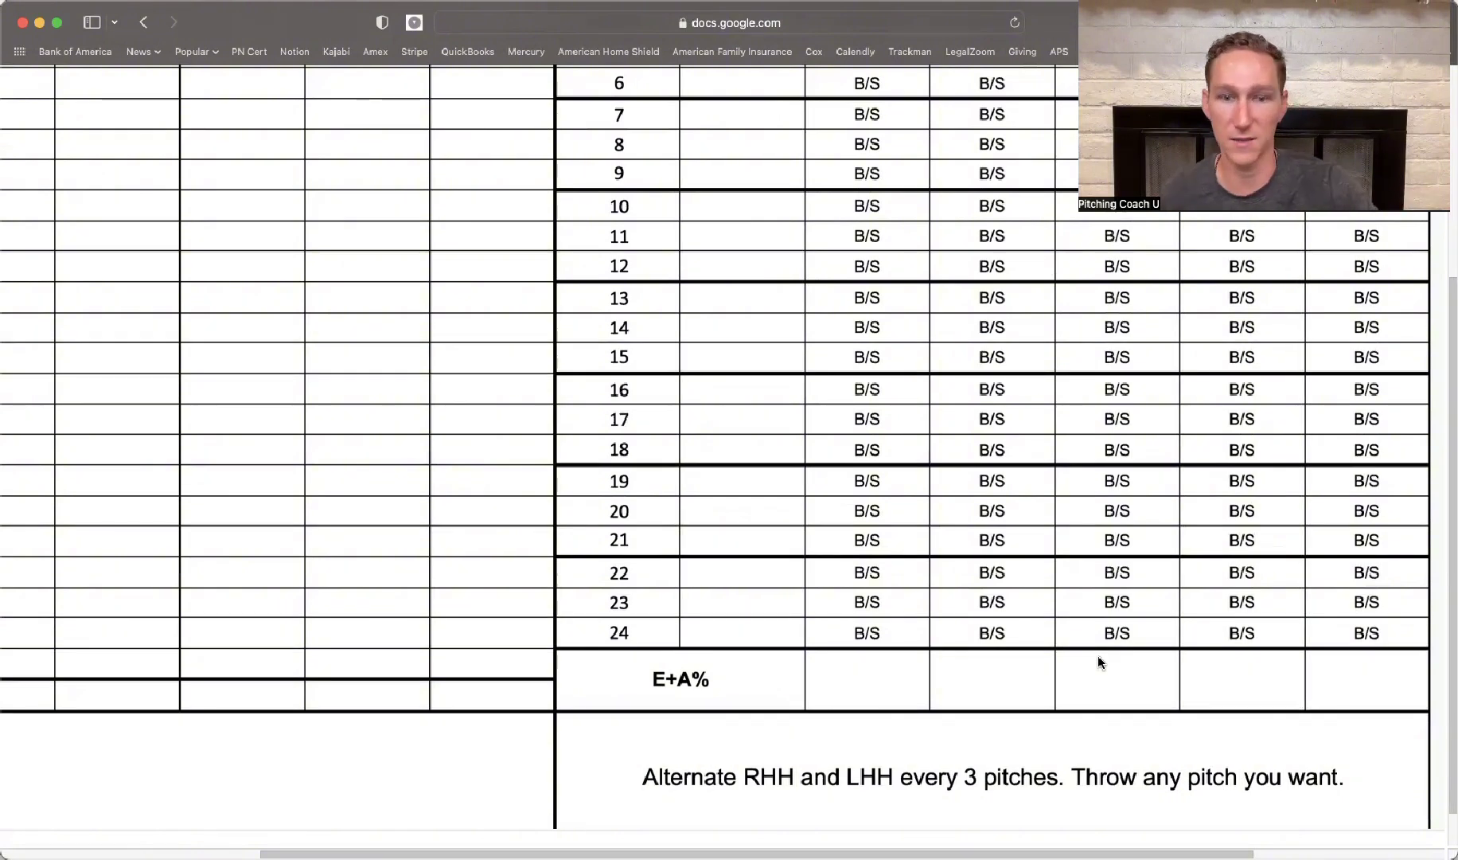
# Step: Return to the start of the Bullpen Plans sheet and look over the Monday and Friday headings together
pyautogui.scroll(10, 1098, 659)
pyautogui.scroll(1, 1097, 655)
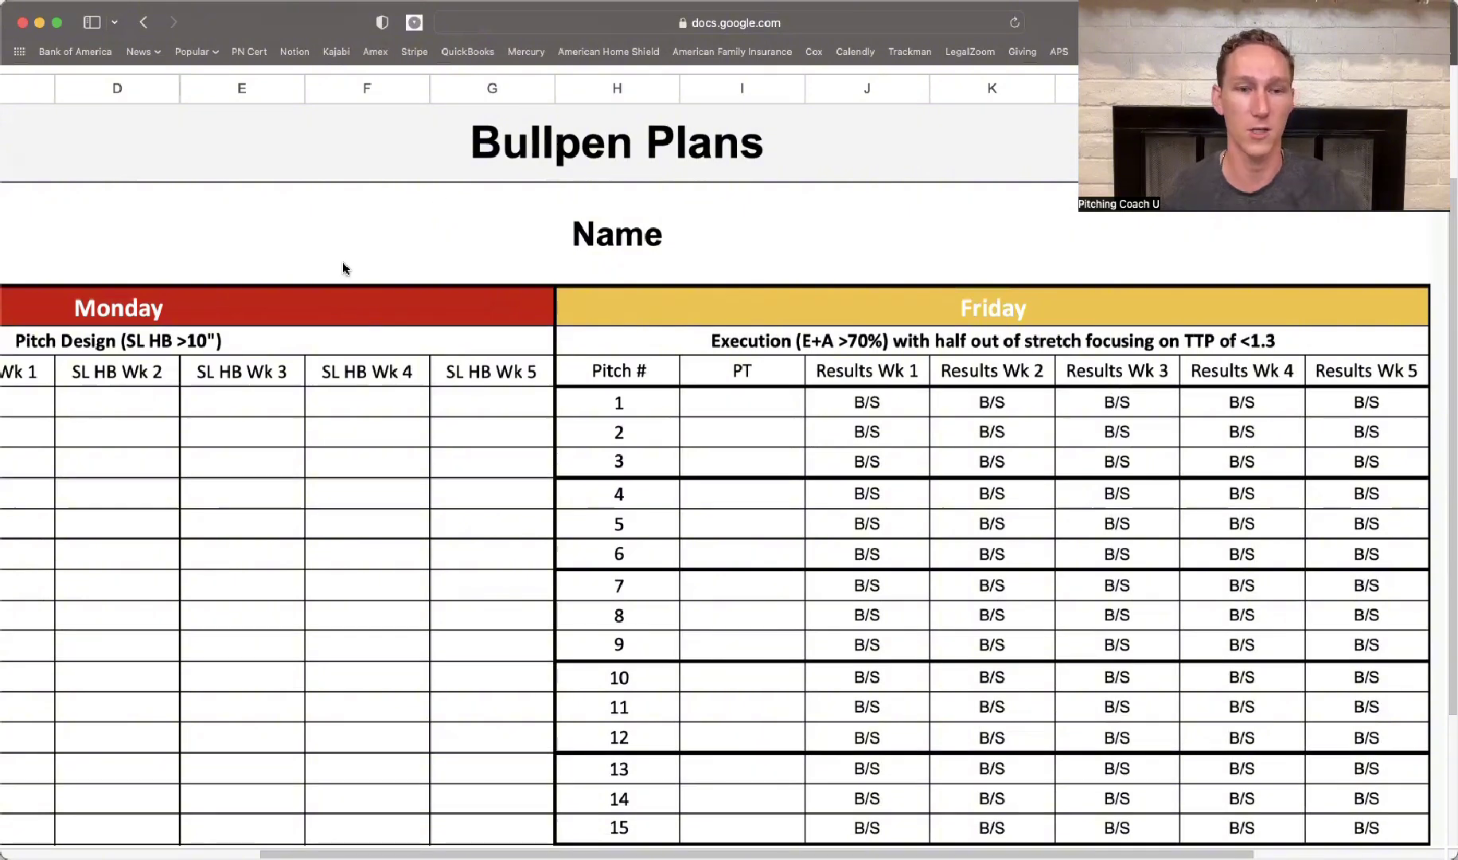
pyautogui.hscroll(-3, 344, 268)
pyautogui.hscroll(-3, 243, 447)
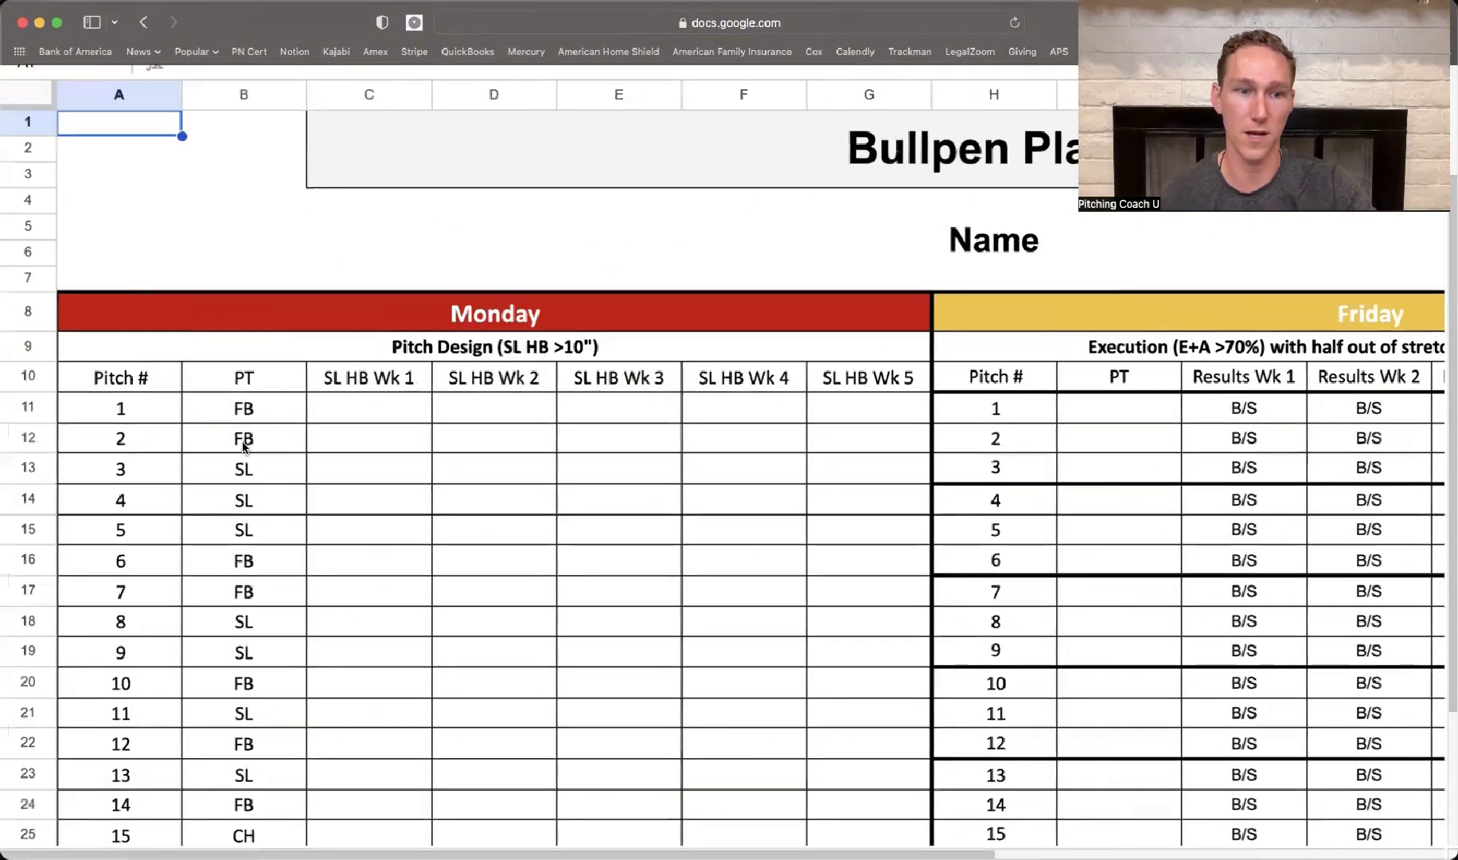
pyautogui.scroll(3, 243, 447)
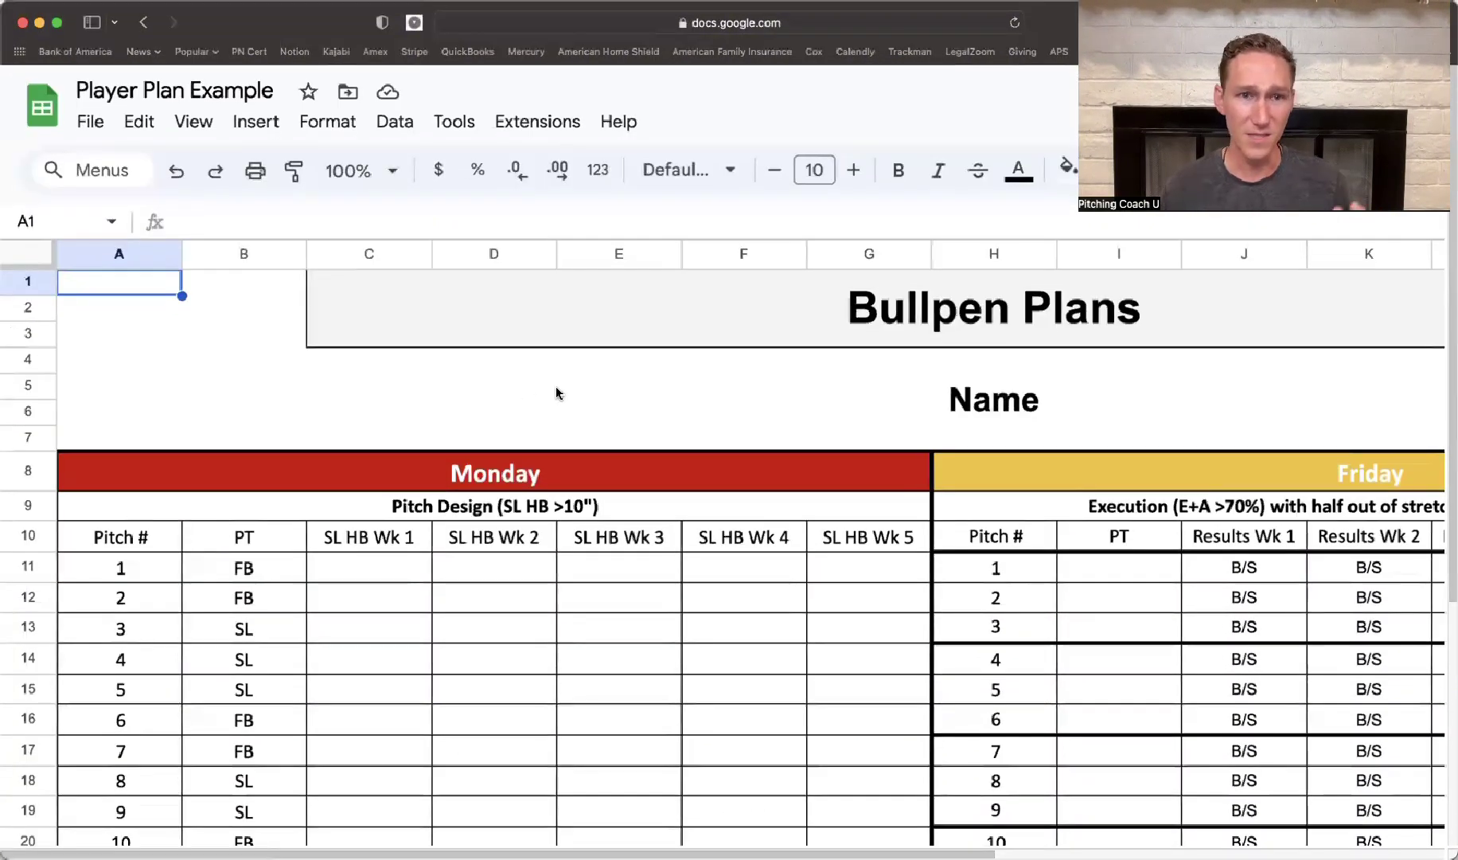